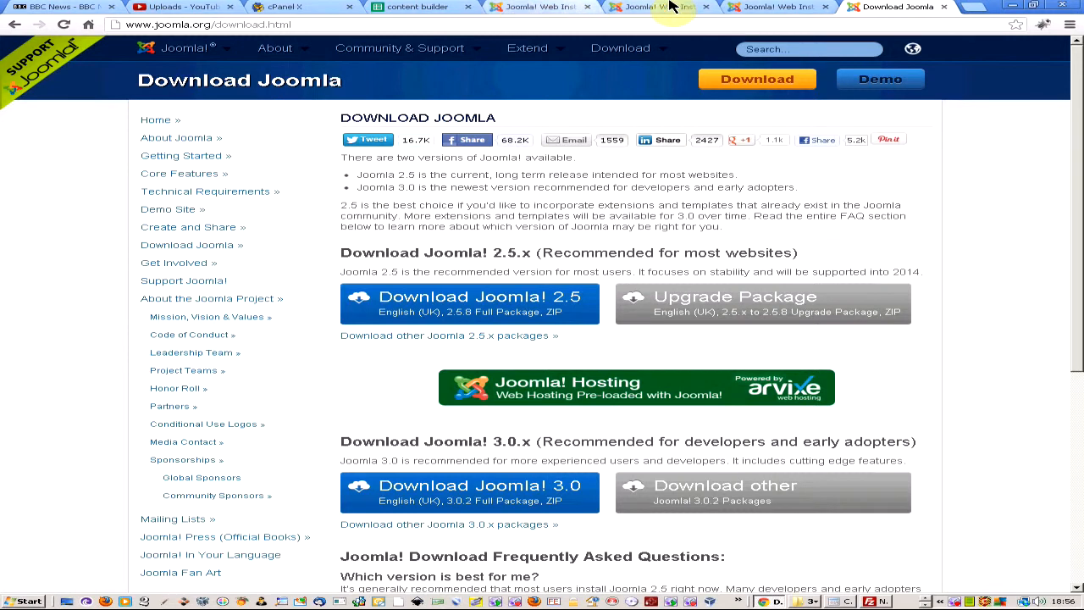
# Bring up the Joomla 2.5.8 installer's language page in the Joomla Web Installer browser tab.
pyautogui.click(772, 10)
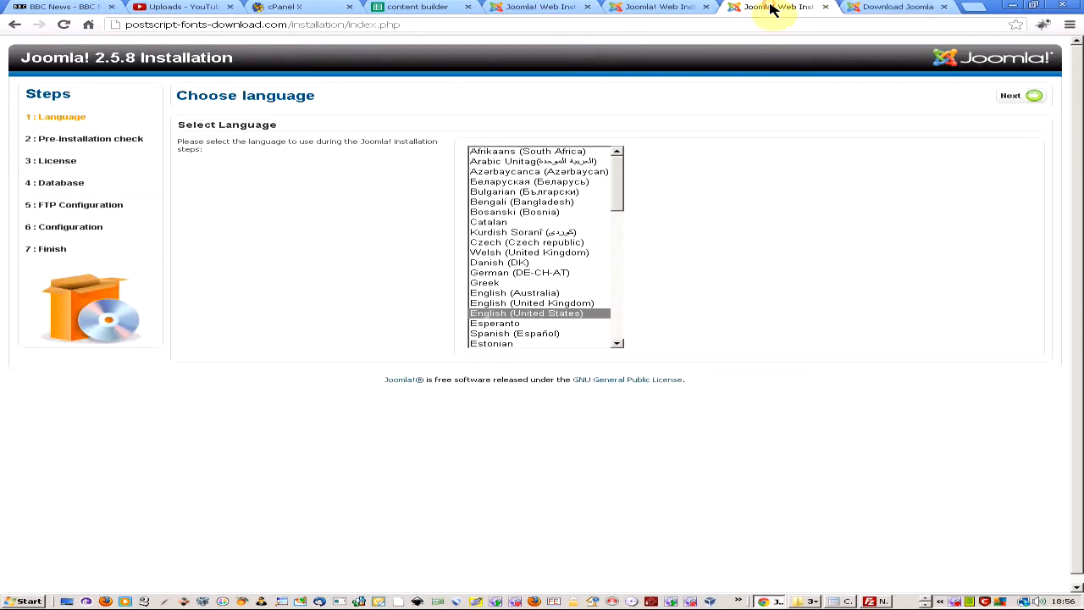
pyautogui.hotkey('alt', 'Tab')
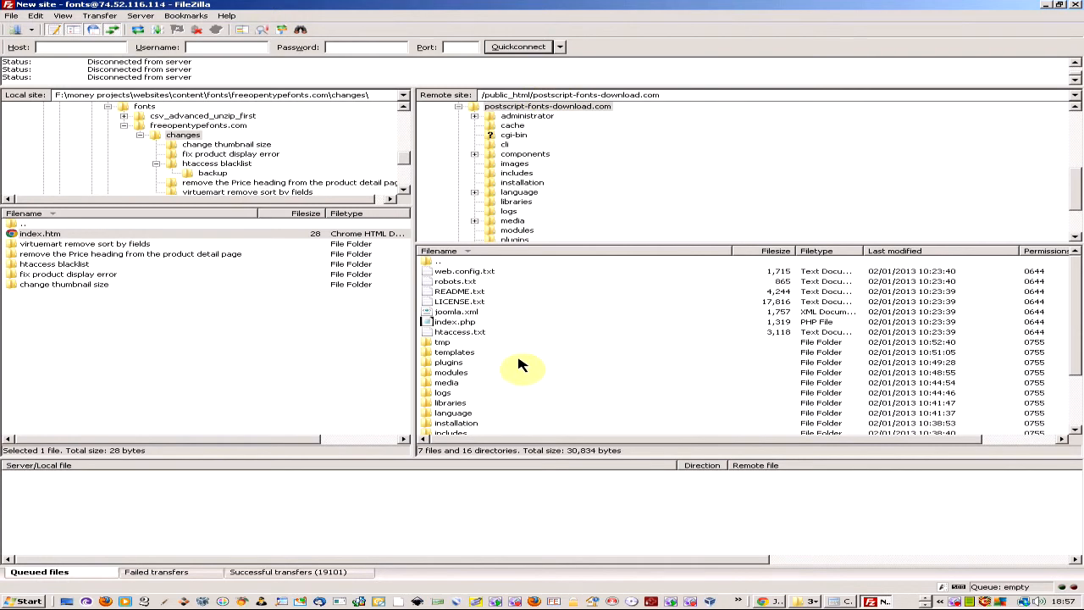
pyautogui.hotkey('alt', 'Tab')
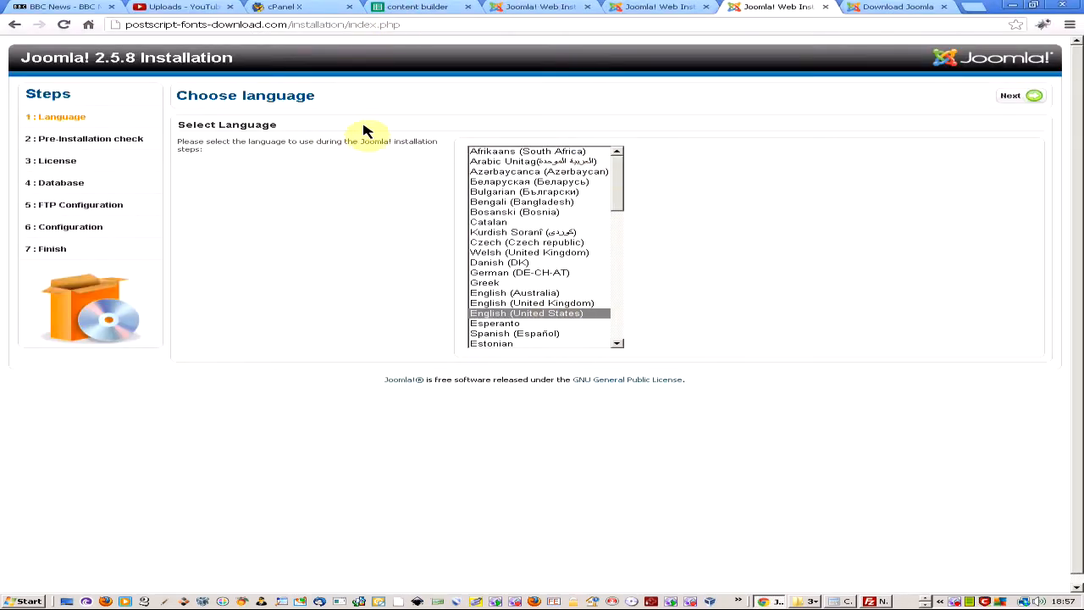
# Continue past the language choice, the pre-installation check and the licence to Database Configuration.
pyautogui.click(1022, 98)
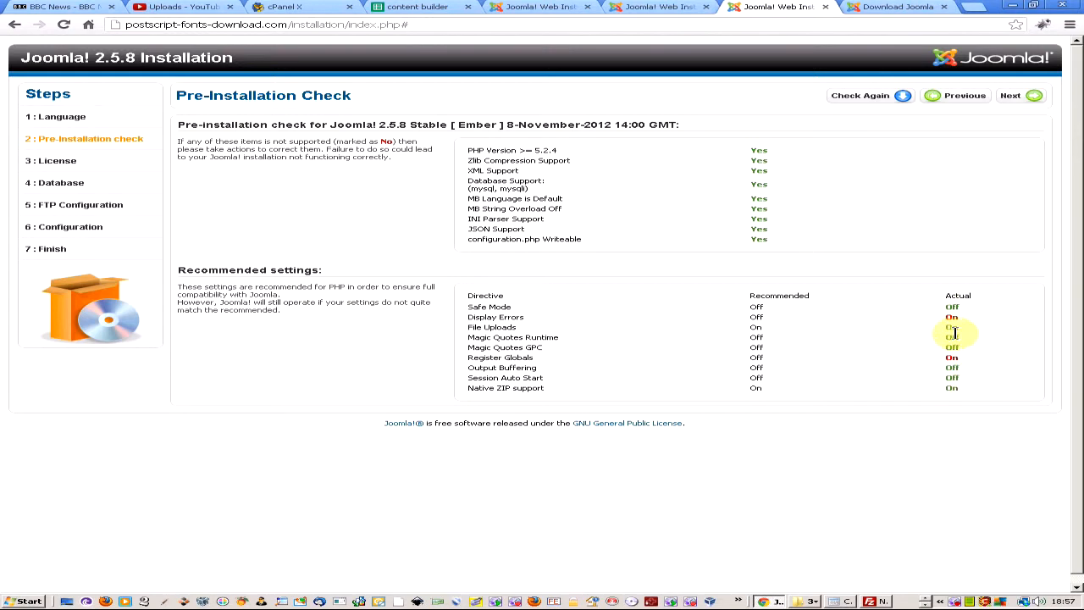
pyautogui.click(1021, 97)
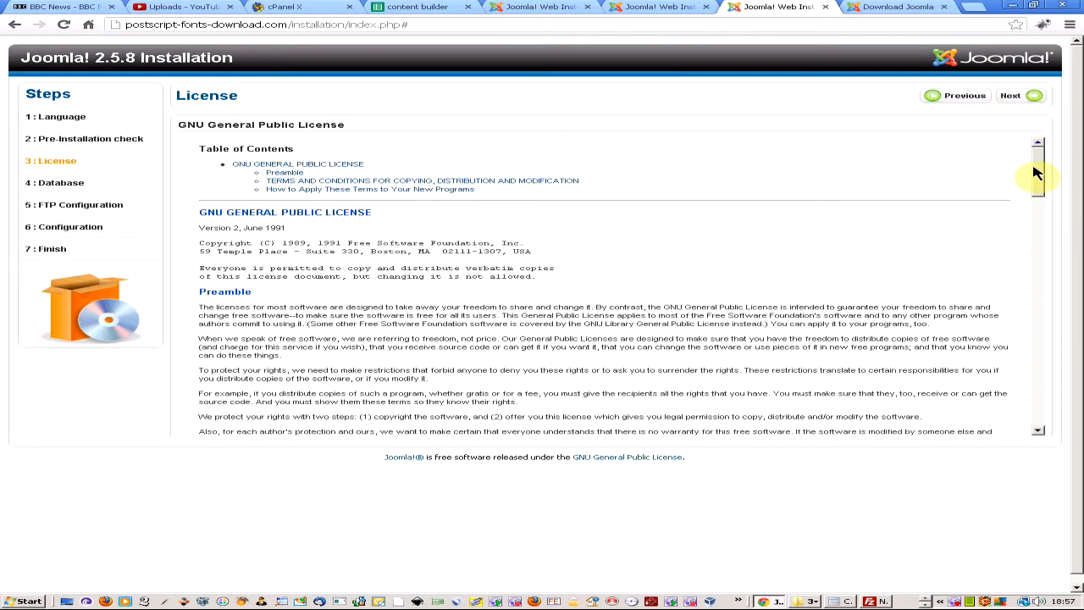
pyautogui.moveTo(1037, 167); pyautogui.dragTo(1040, 121)
pyautogui.click(1023, 94)
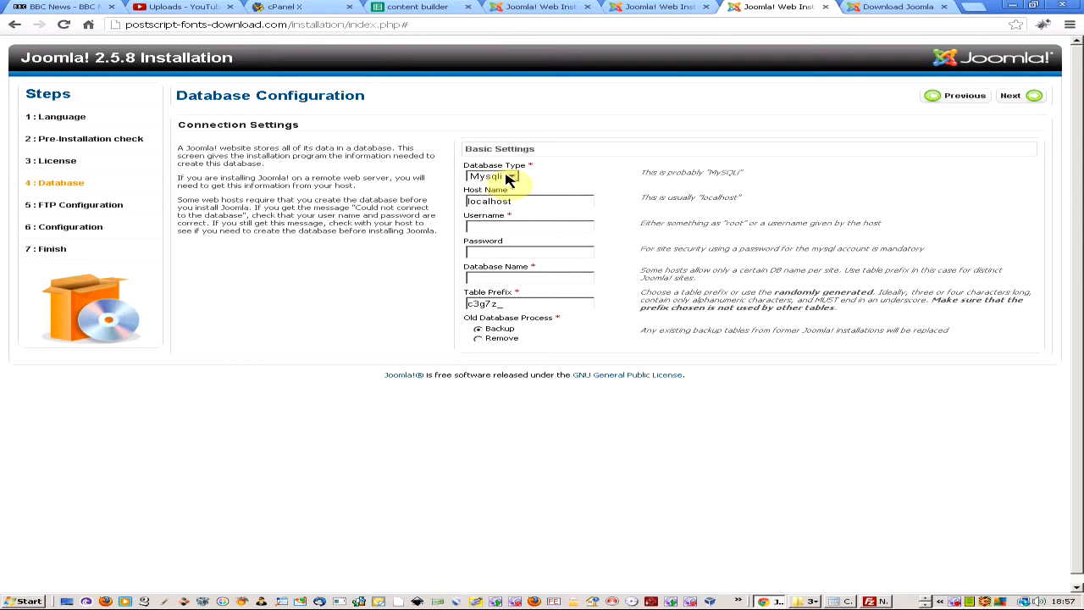
# Place the cPanel tab beside the installer and check the hosting account's MySQL databases.
pyautogui.moveTo(287, 6); pyautogui.dragTo(720, 8)
pyautogui.click(766, 7)
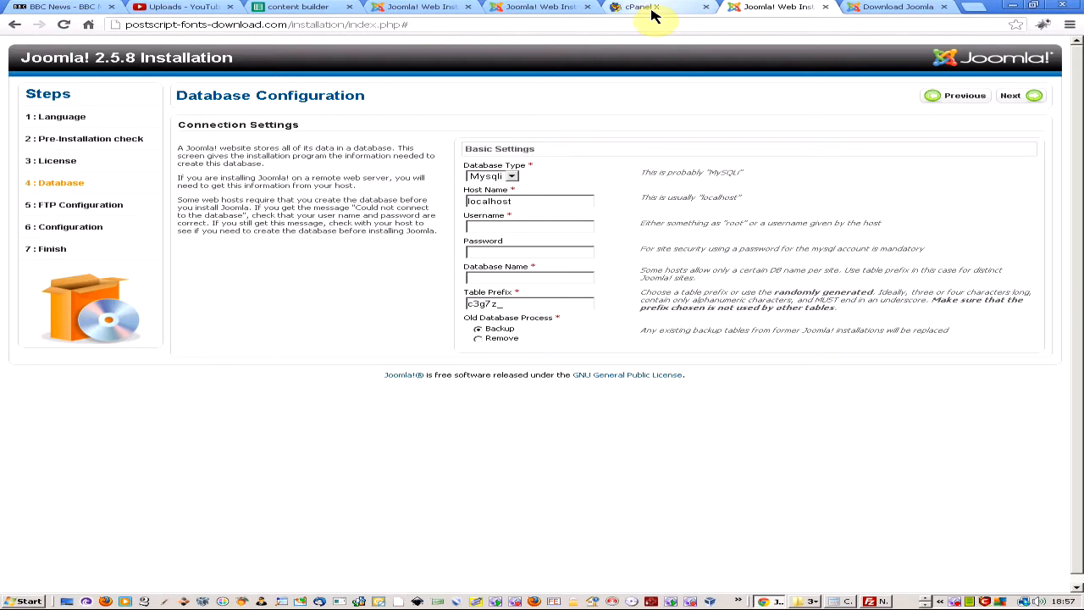
pyautogui.click(652, 9)
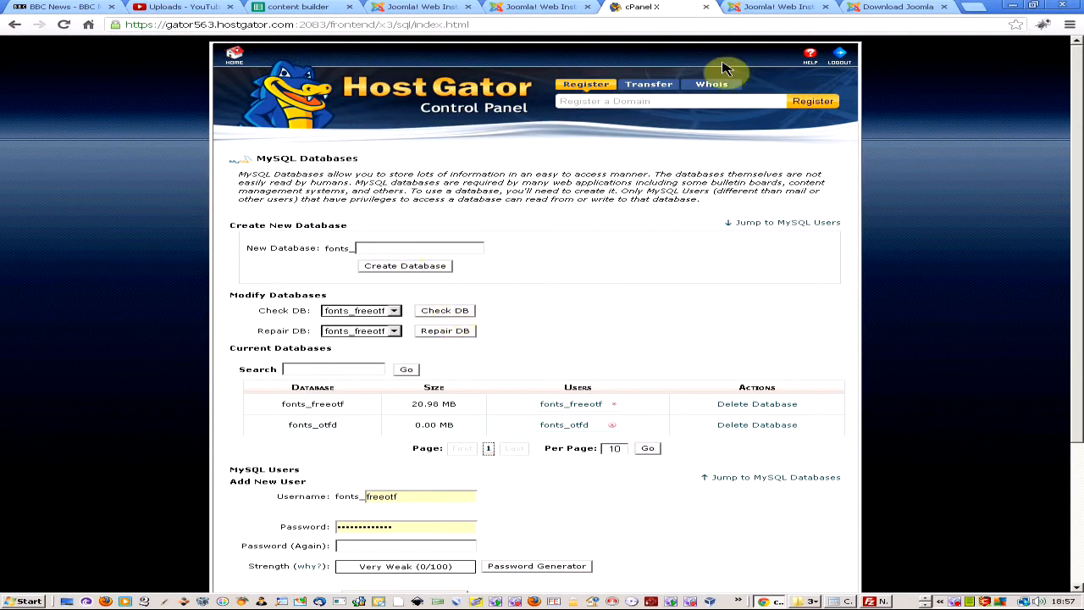
pyautogui.click(773, 7)
# Choose Mysql as the database type, keeping localhost as host, and move to Username.
pyautogui.click(499, 178)
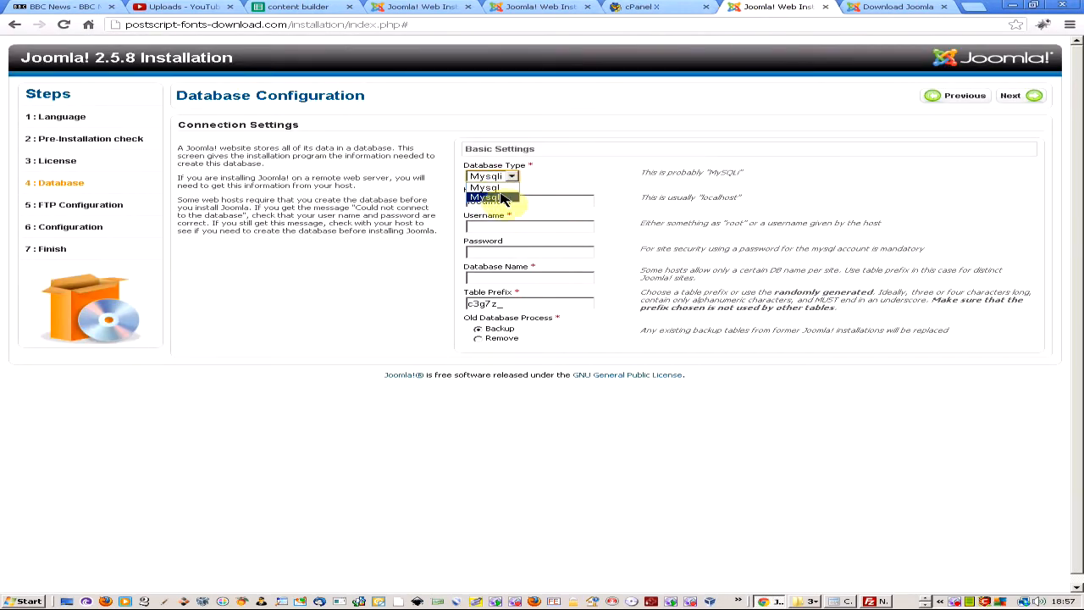
pyautogui.click(498, 188)
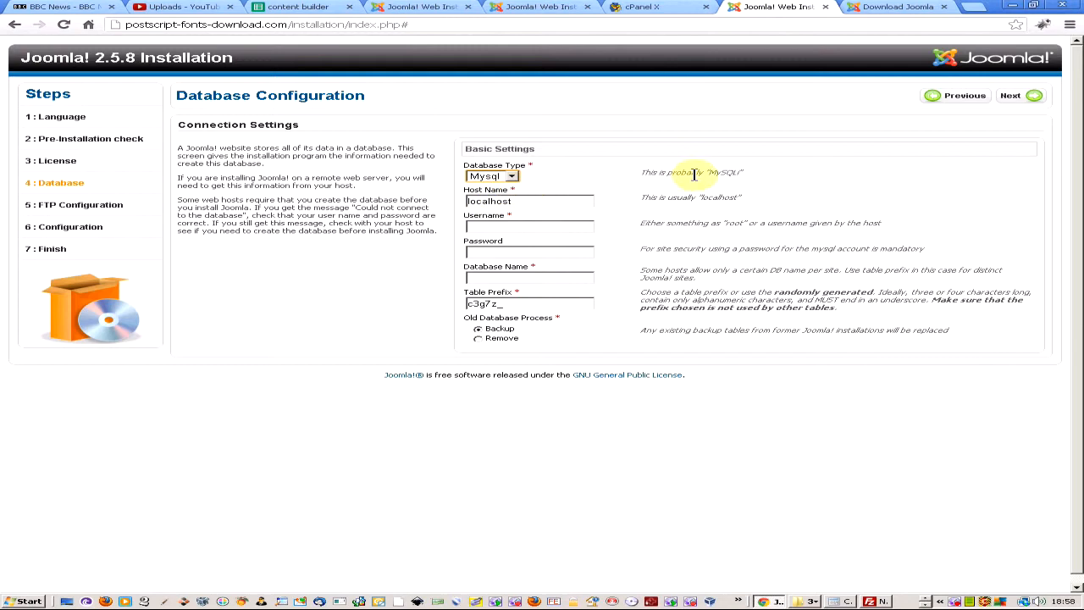
pyautogui.click(508, 177)
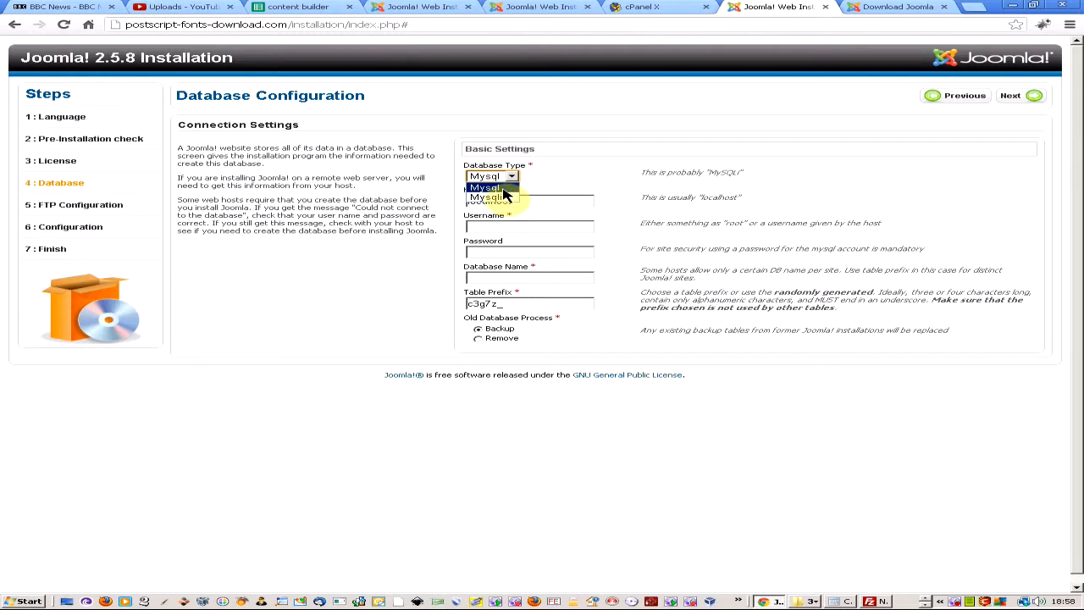
pyautogui.click(497, 189)
pyautogui.click(535, 201)
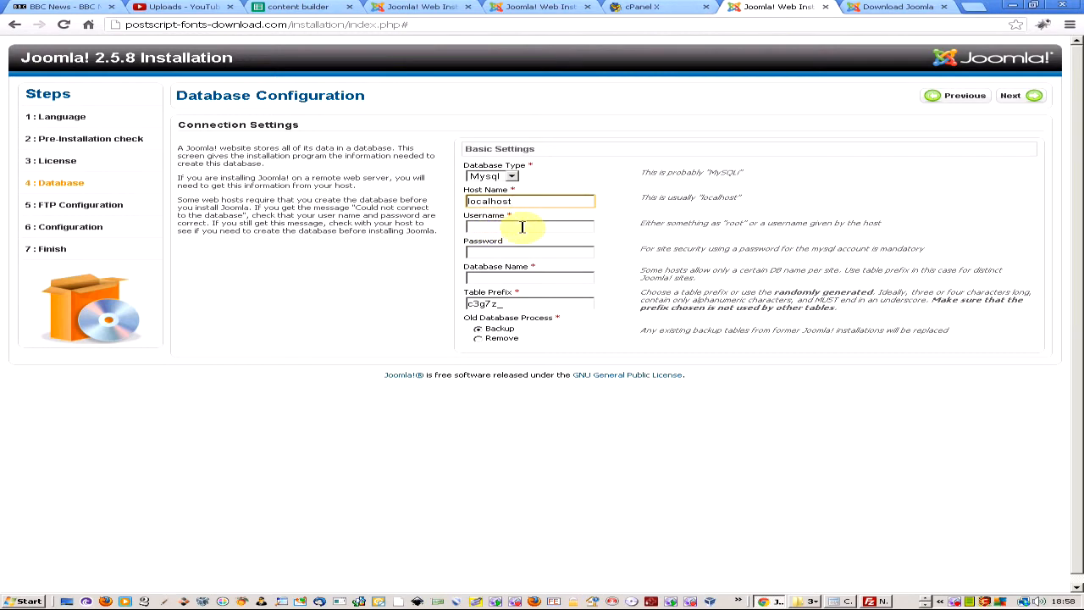
pyautogui.click(523, 226)
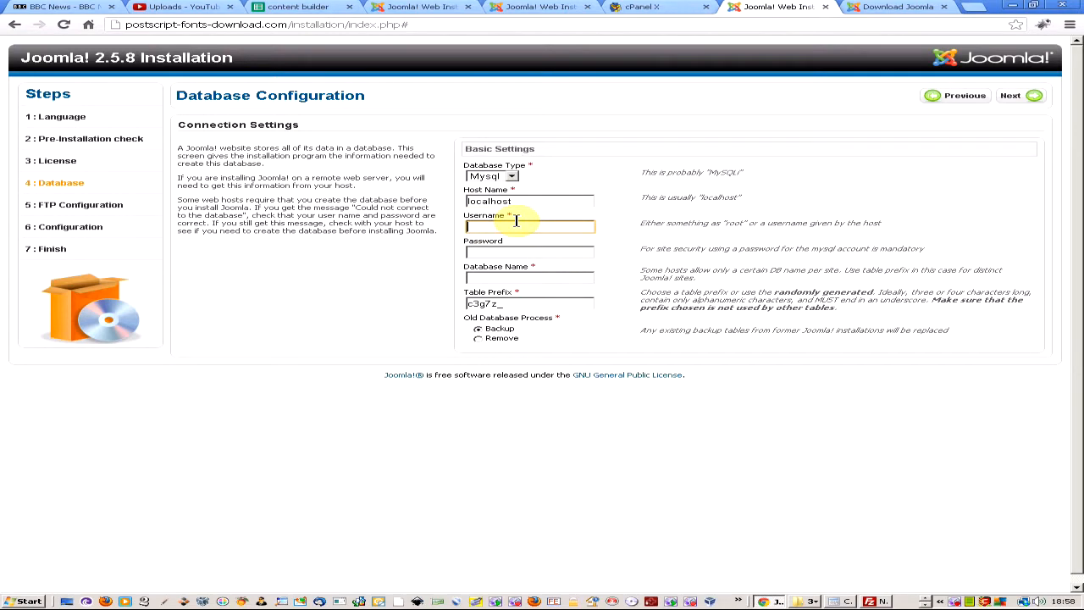
# Navigate from the cPanel home page to the MySQL Databases management page.
pyautogui.click(635, 7)
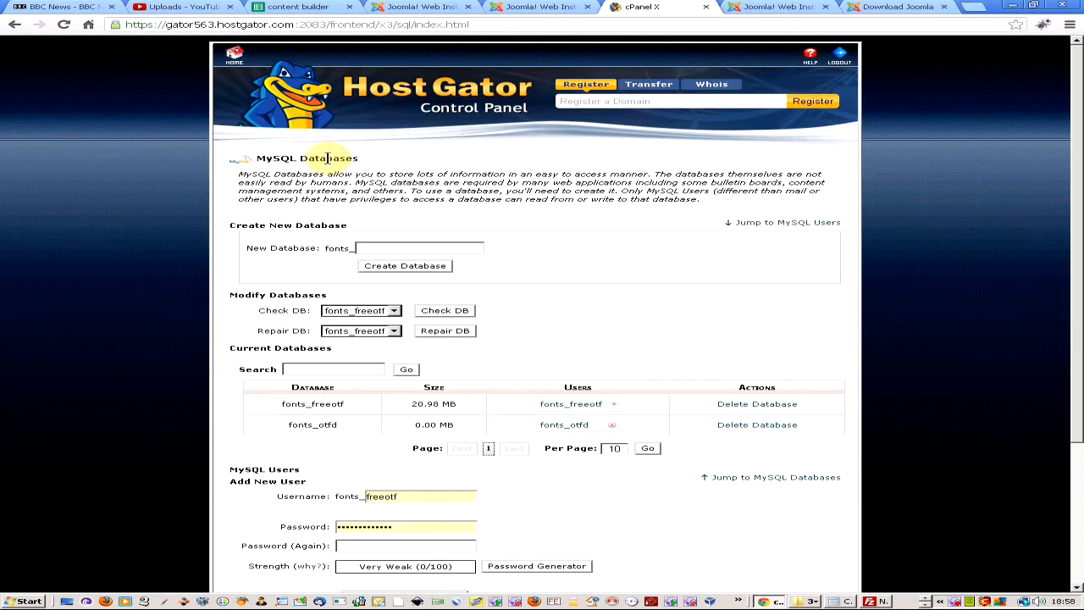
pyautogui.click(381, 249)
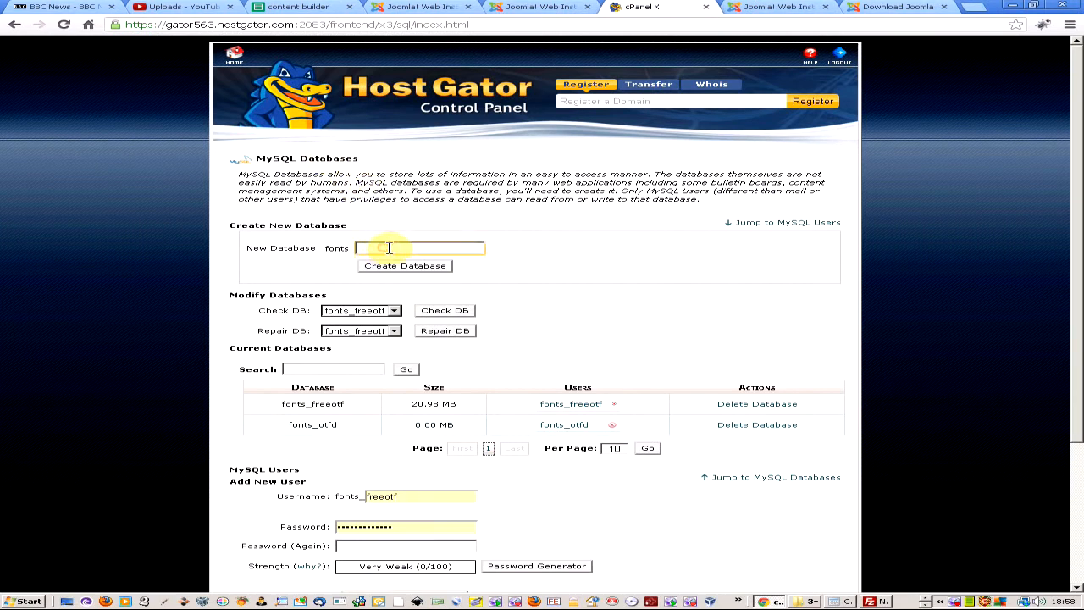
pyautogui.click(235, 58)
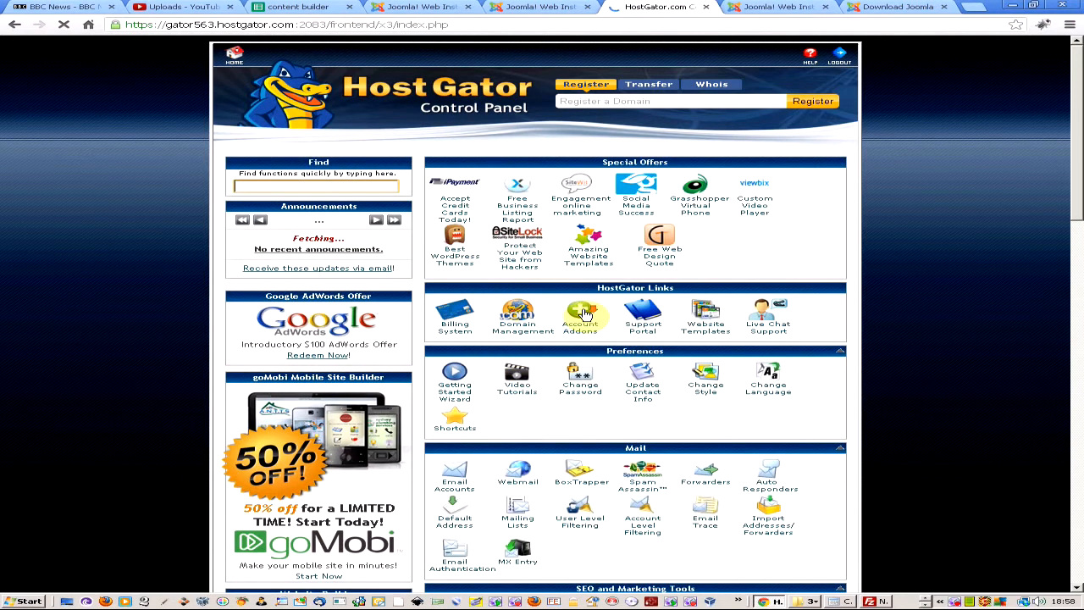
pyautogui.scroll(-2, 593, 322)
pyautogui.scroll(-3, 559, 358)
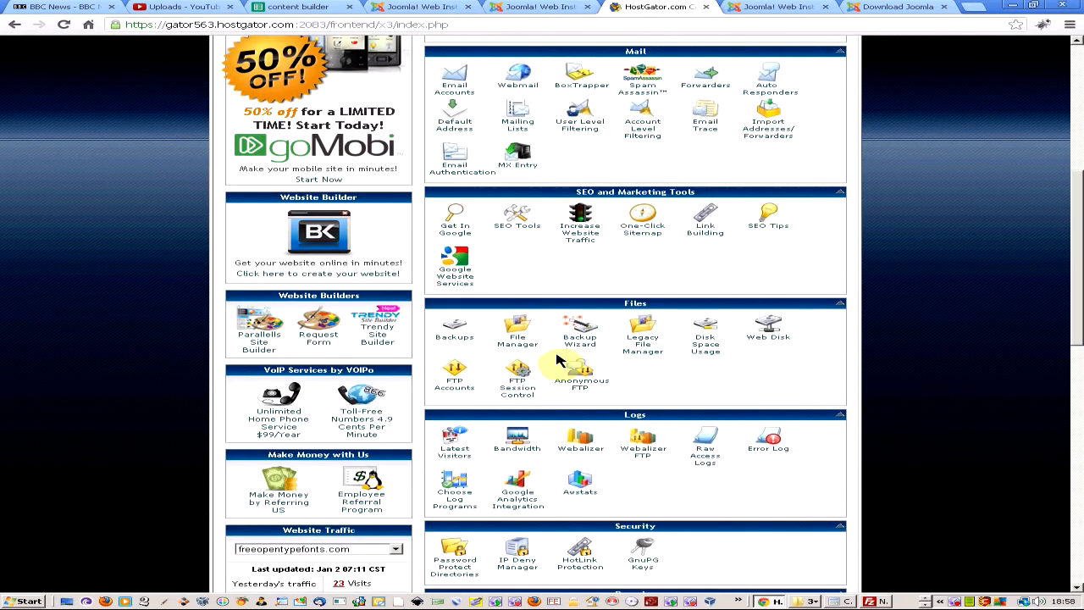
pyautogui.scroll(-2, 556, 358)
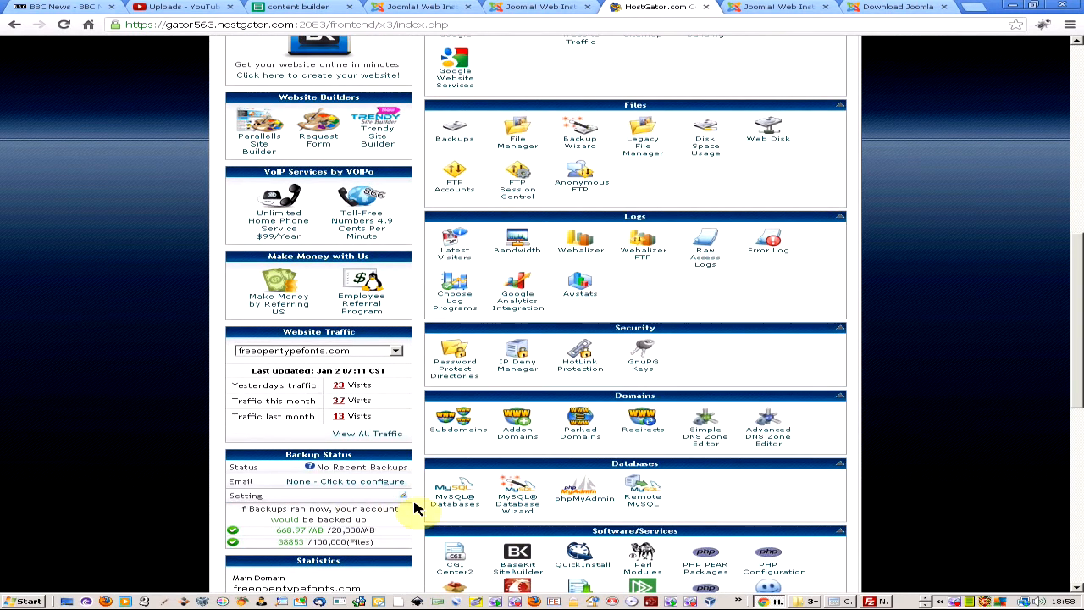
pyautogui.click(465, 503)
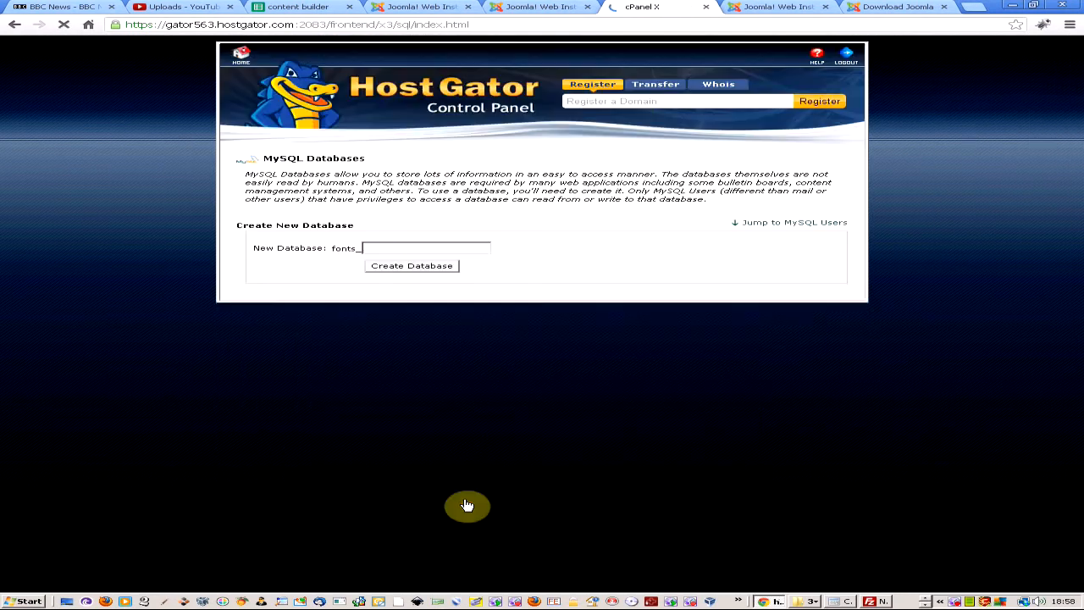
# Enter psfonts as the new database name and create the fonts_psfonts database.
pyautogui.click(464, 249)
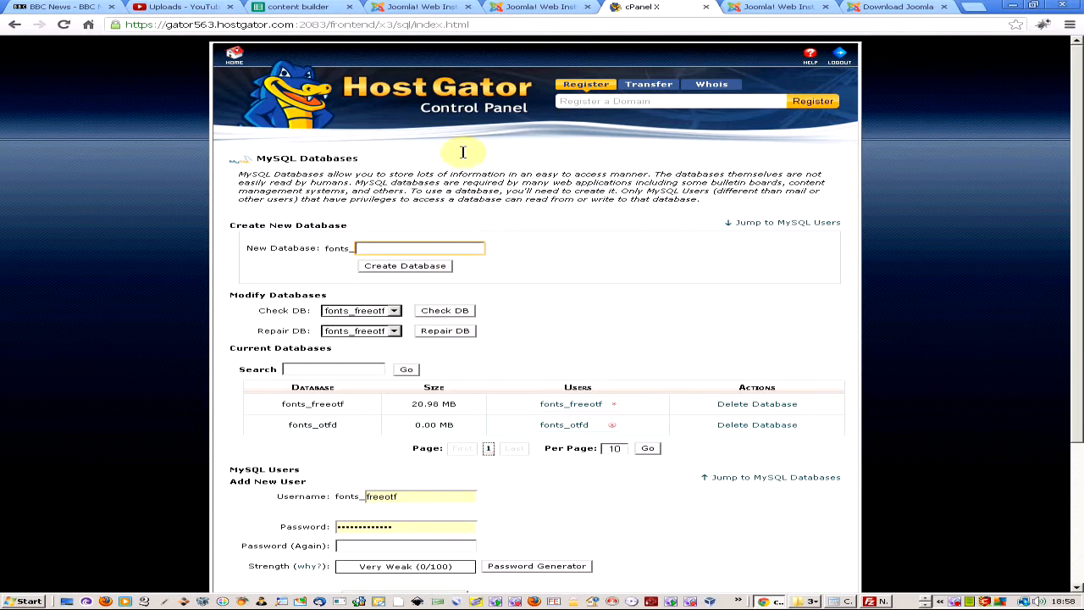
pyautogui.click(750, 8)
pyautogui.click(703, 6)
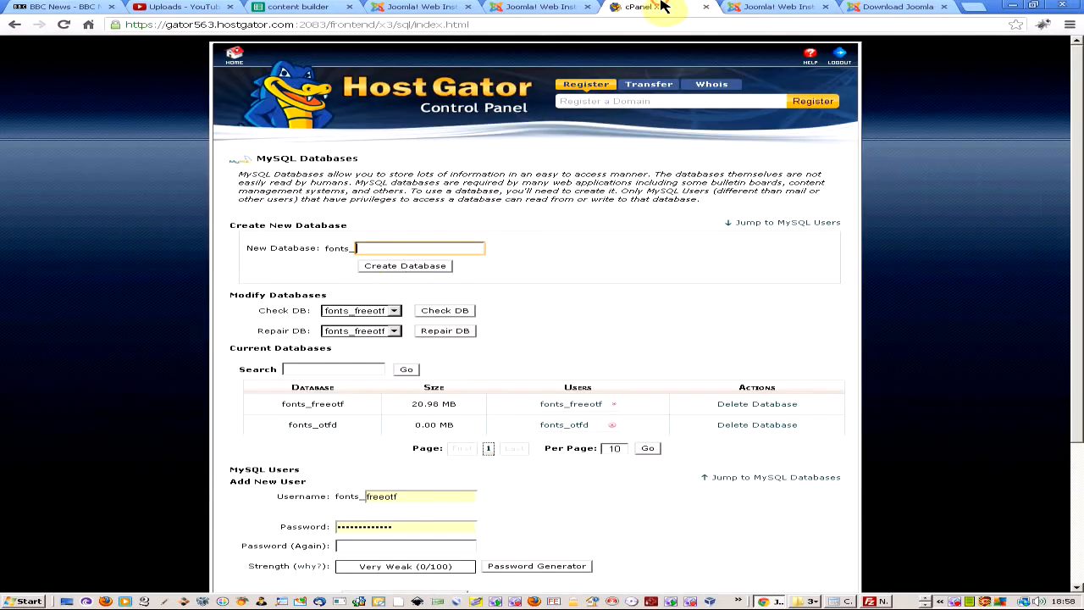
pyautogui.click(389, 251)
pyautogui.write('psfonts')
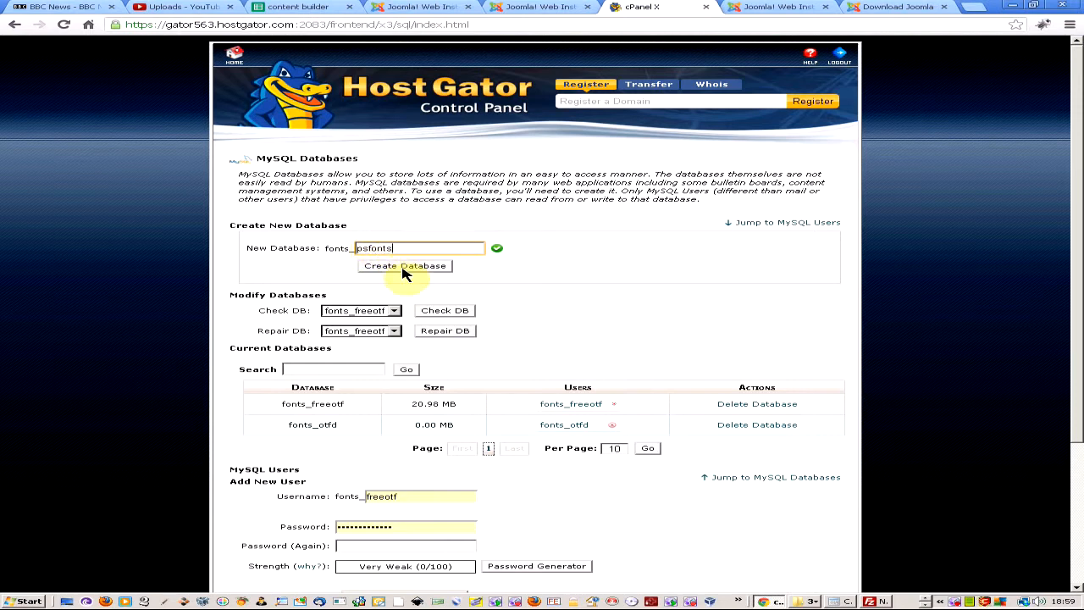
pyautogui.moveTo(423, 248); pyautogui.dragTo(133, 251)
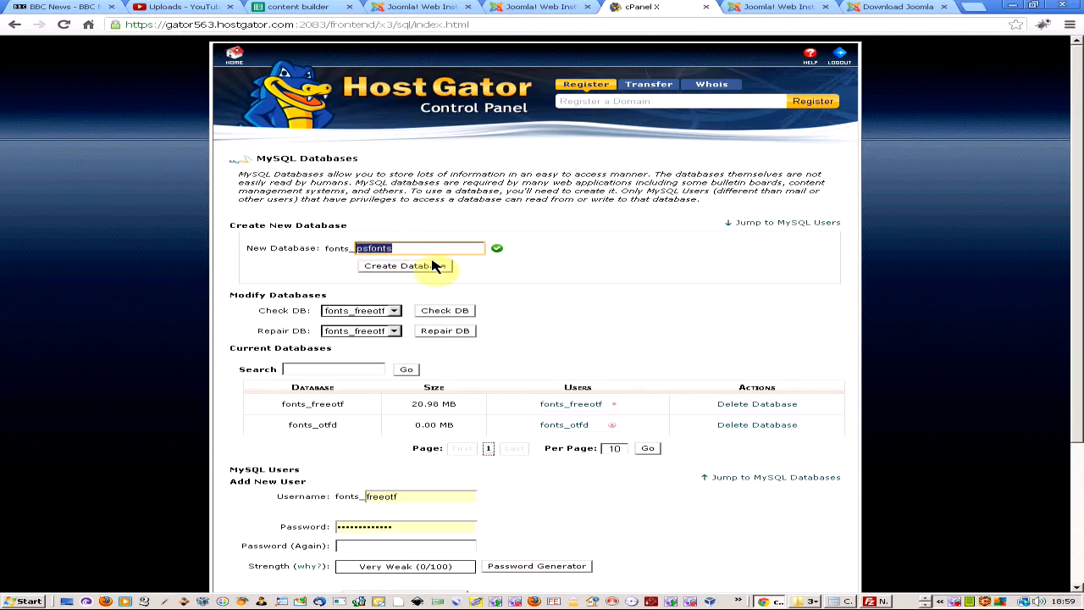
pyautogui.click(423, 268)
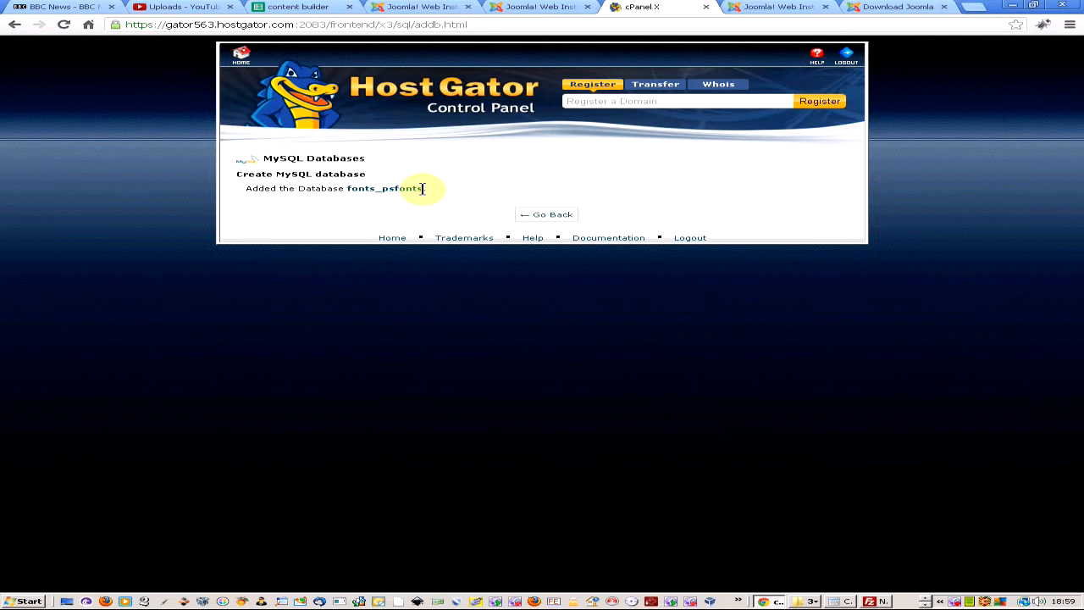
# Put fonts_psfonts into the installer's Database Name field, then return to cPanel's MySQL Databases page.
pyautogui.moveTo(419, 188); pyautogui.dragTo(347, 186)
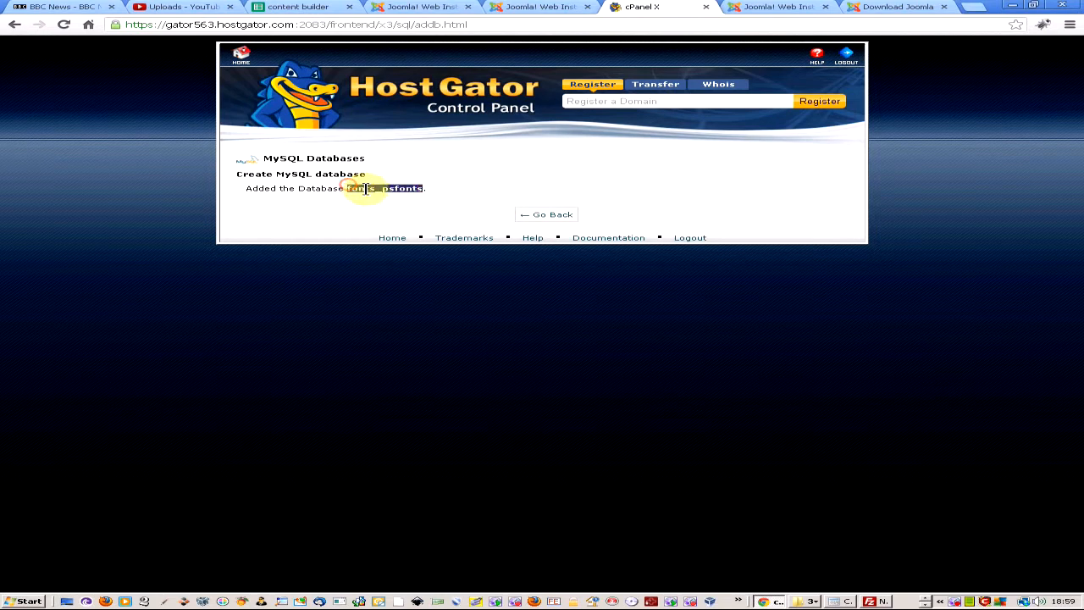
pyautogui.click(774, 7)
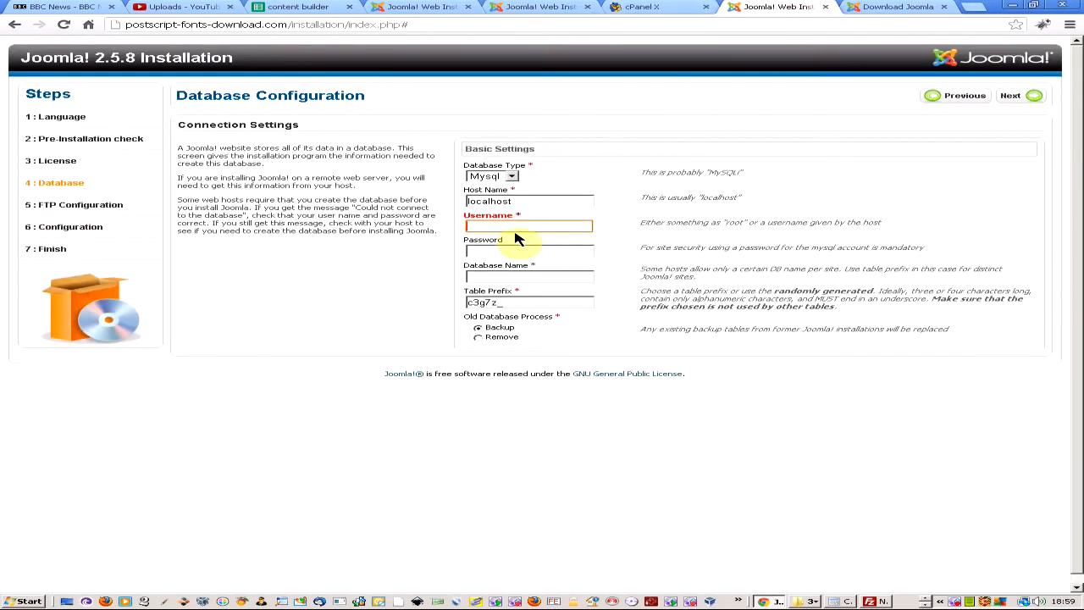
pyautogui.click(542, 276)
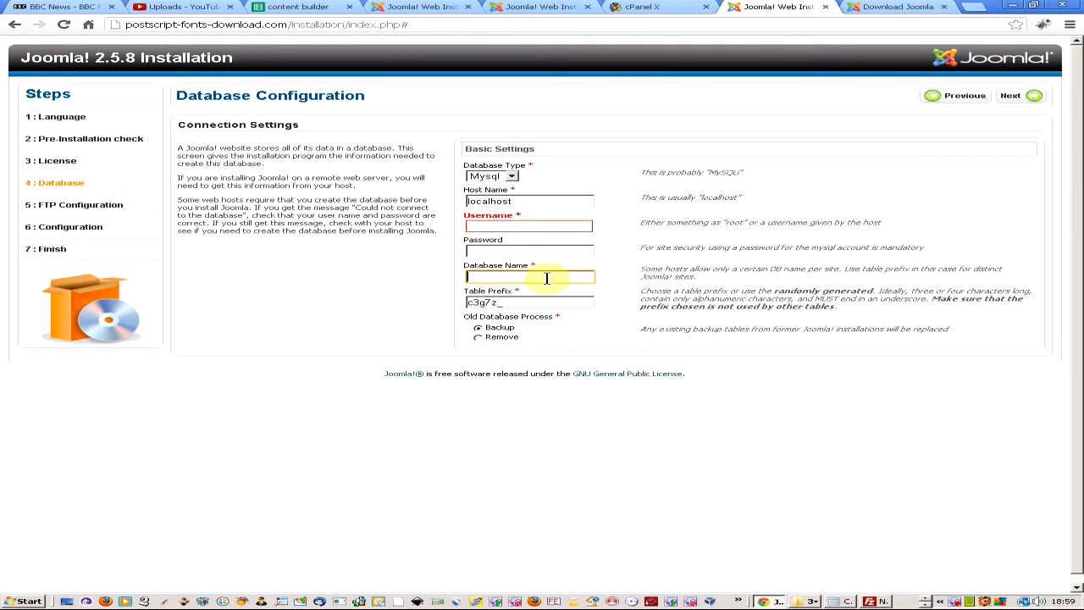
pyautogui.click(654, 6)
pyautogui.click(559, 219)
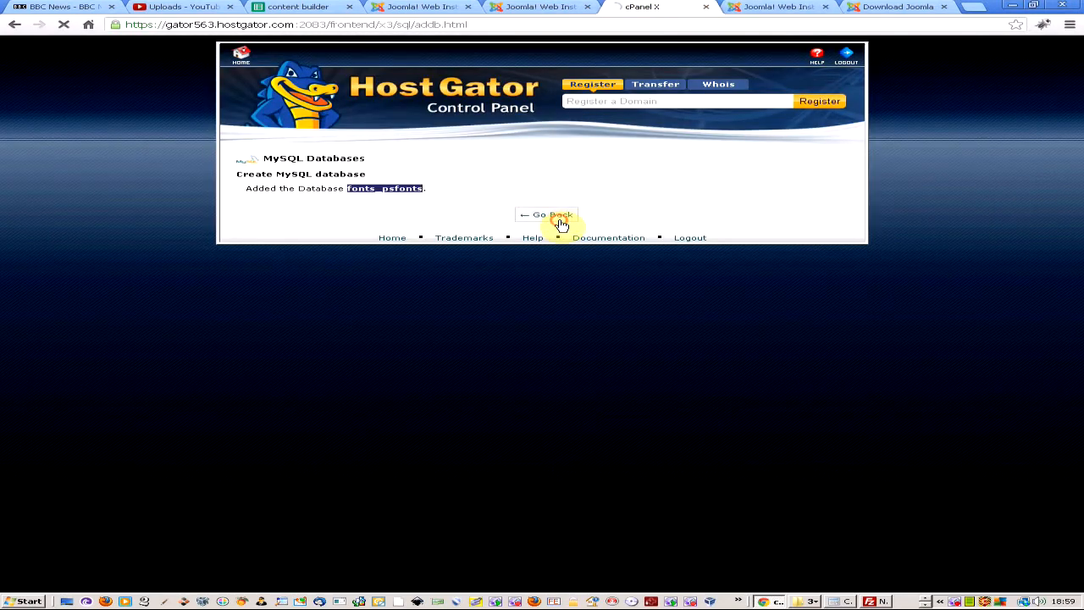
# Enter new MySQL user psfonts (fonts_psfonts) with a matching Very Strong password in both fields.
pyautogui.scroll(-2, 480, 381)
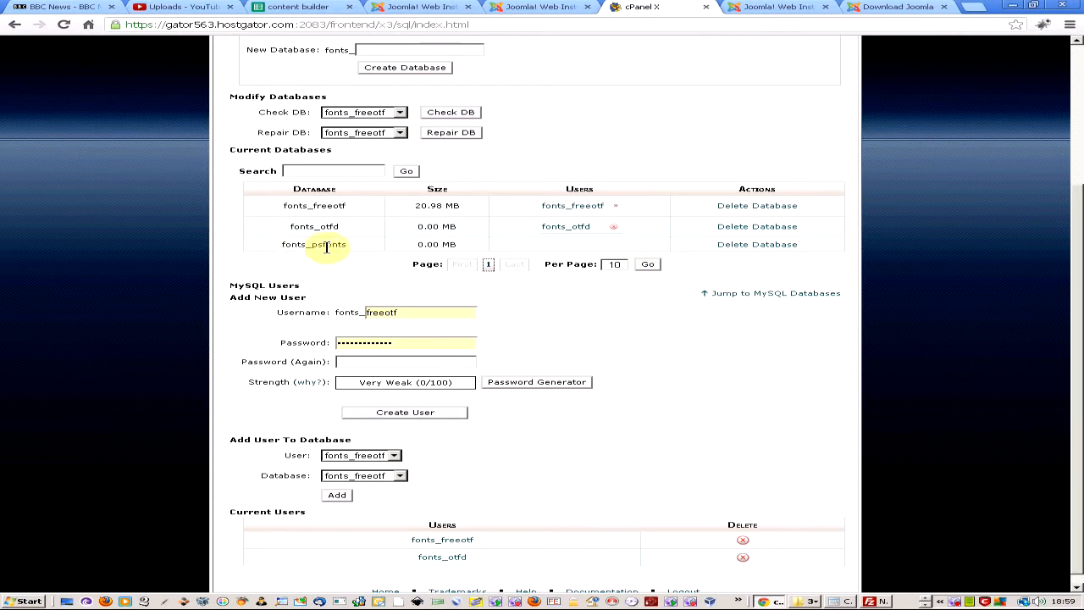
pyautogui.moveTo(227, 157); pyautogui.dragTo(351, 150)
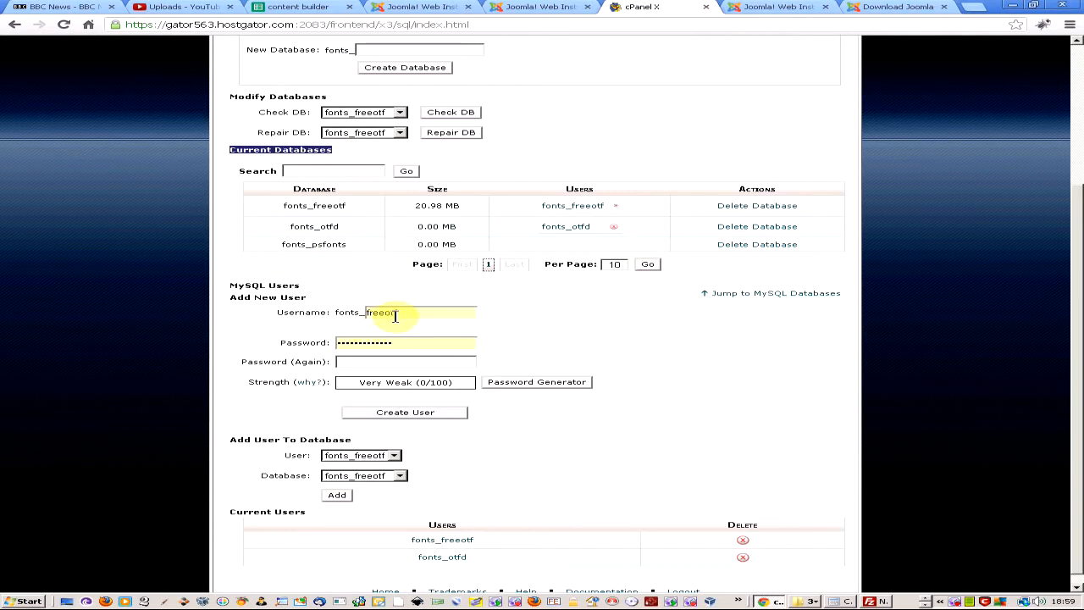
pyautogui.doubleClick(431, 311)
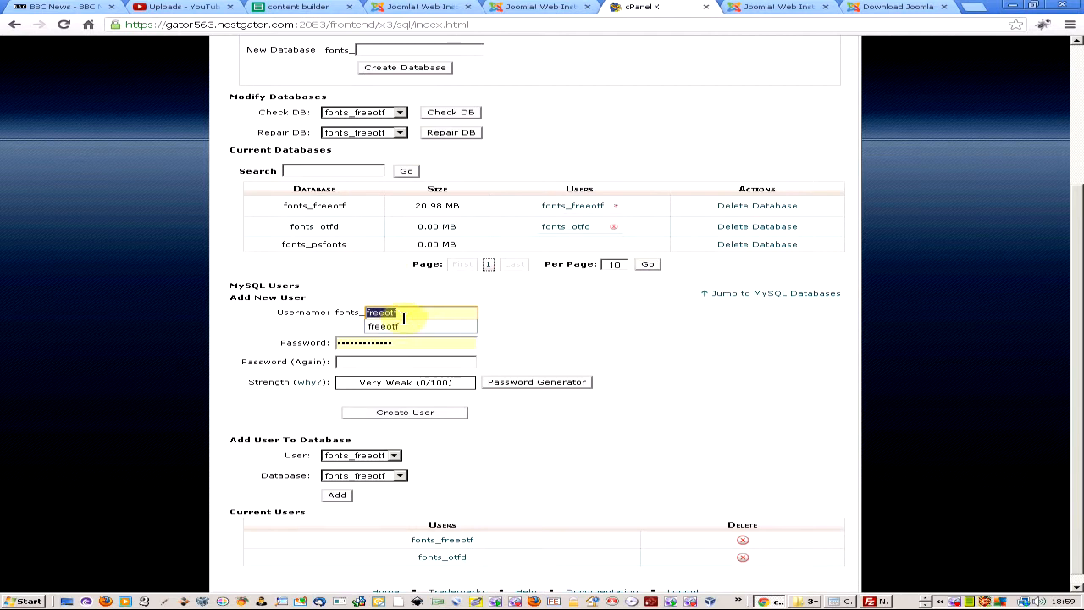
pyautogui.write('psfonts')
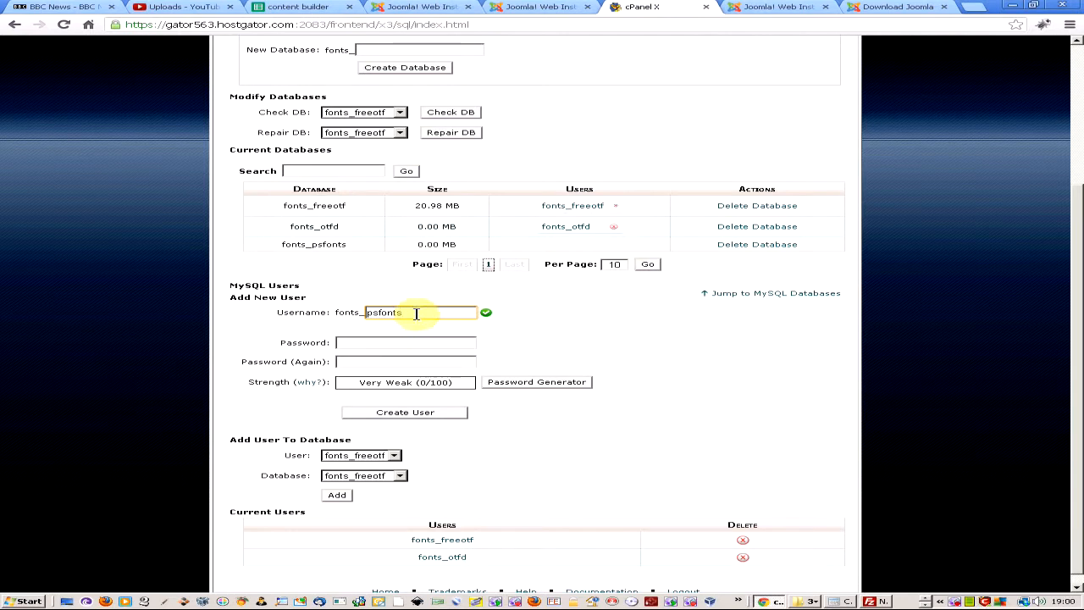
pyautogui.click(385, 348)
pyautogui.write('p')
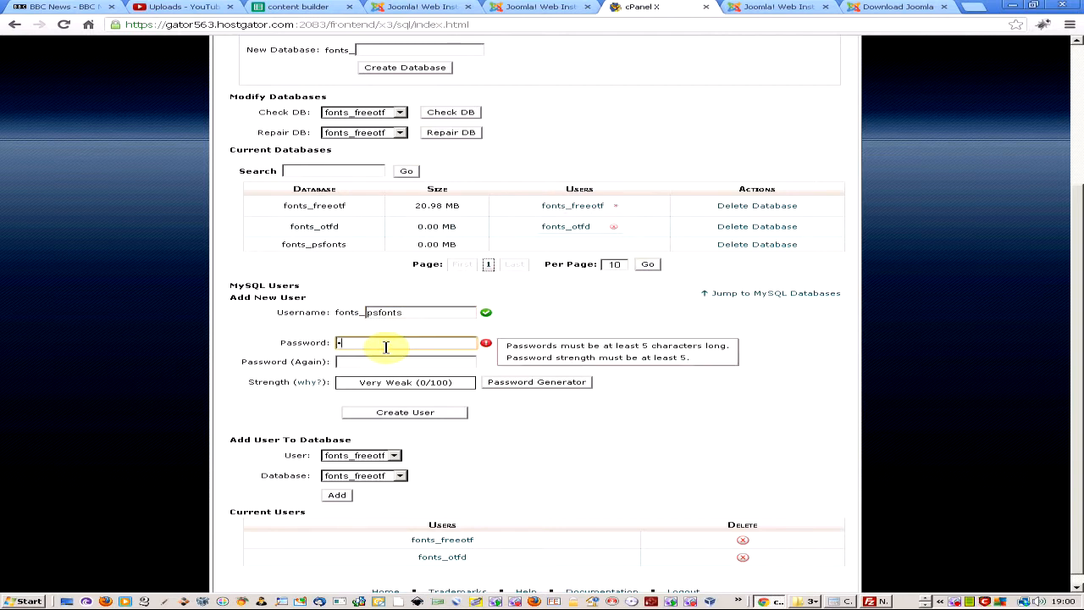
pyautogui.write('ss')
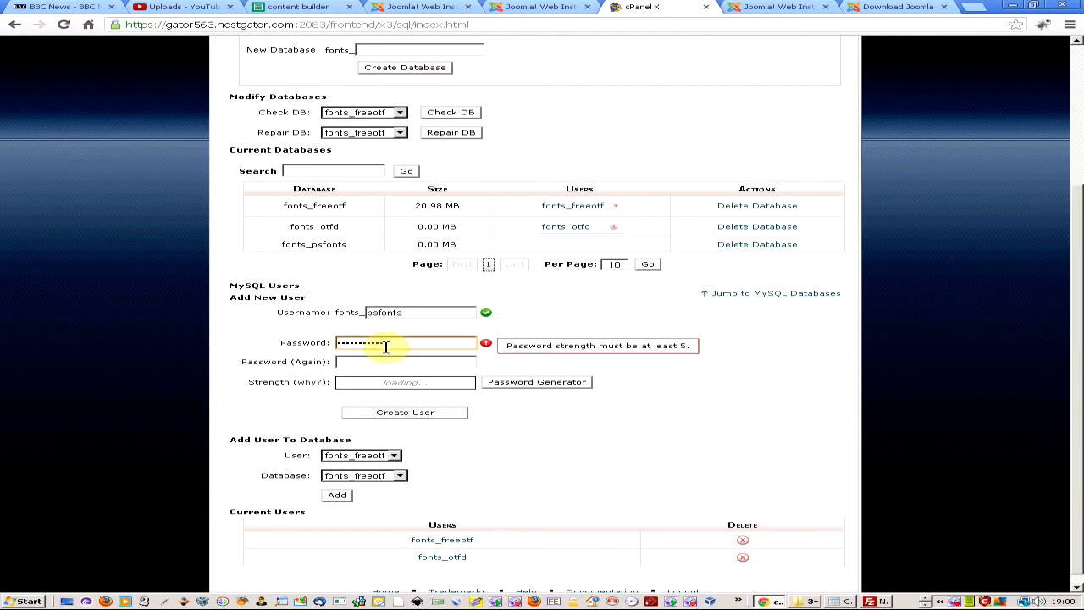
pyautogui.press('Tab')
pyautogui.write('*')
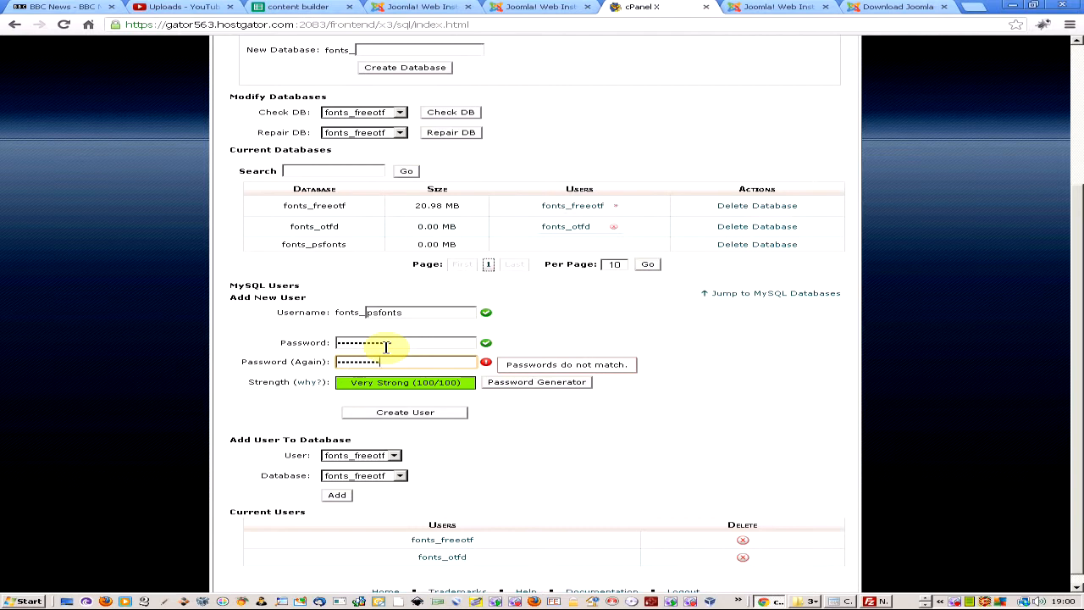
pyautogui.write('•')
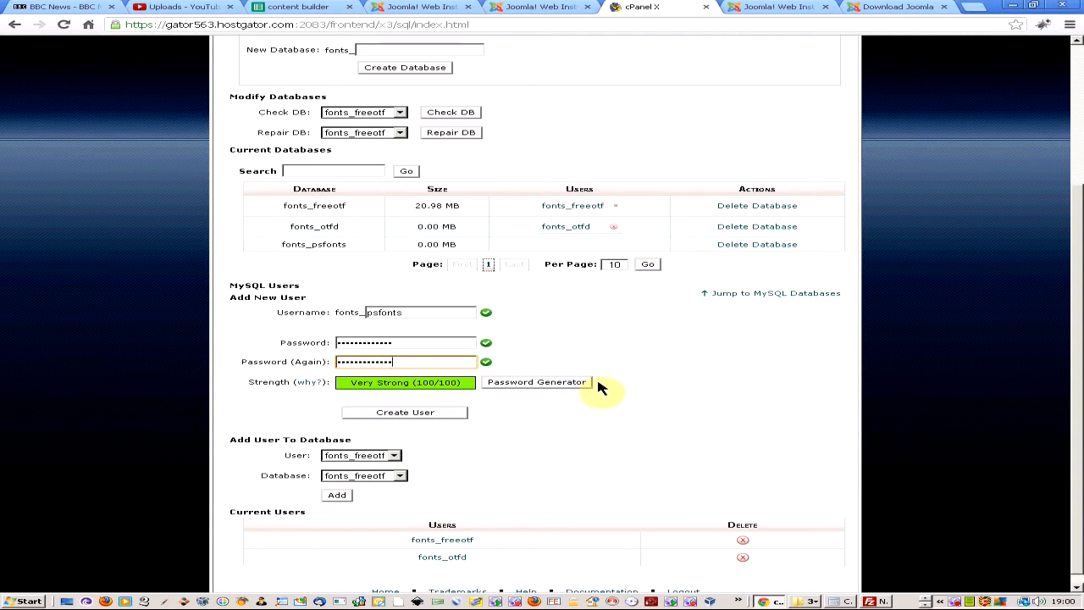
# Pause the BB FlashBack screen recording from its tray icon menu.
pyautogui.rightClick(954, 601)
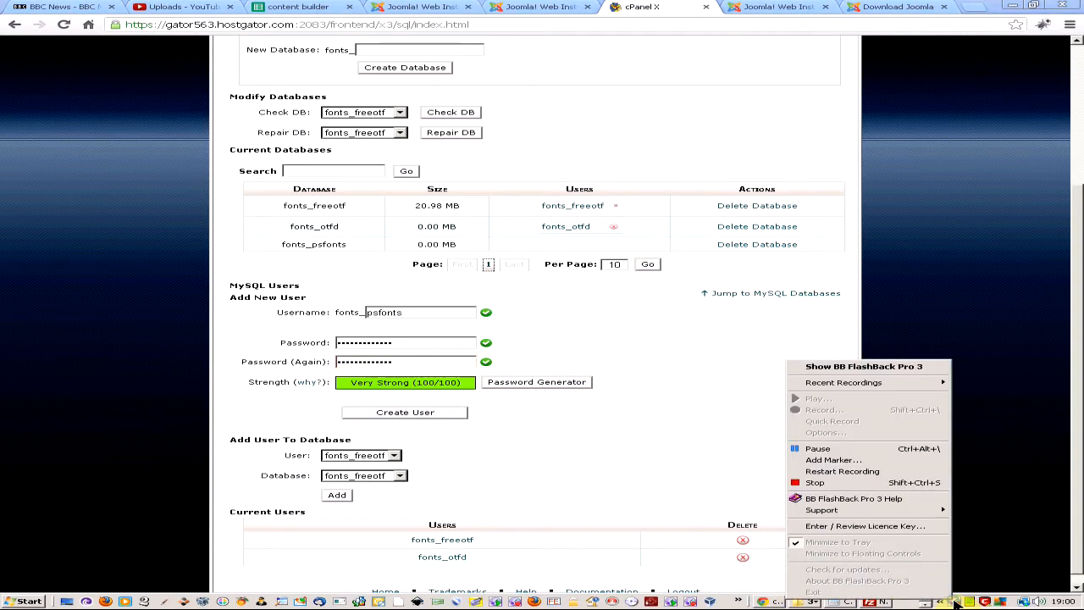
pyautogui.click(905, 451)
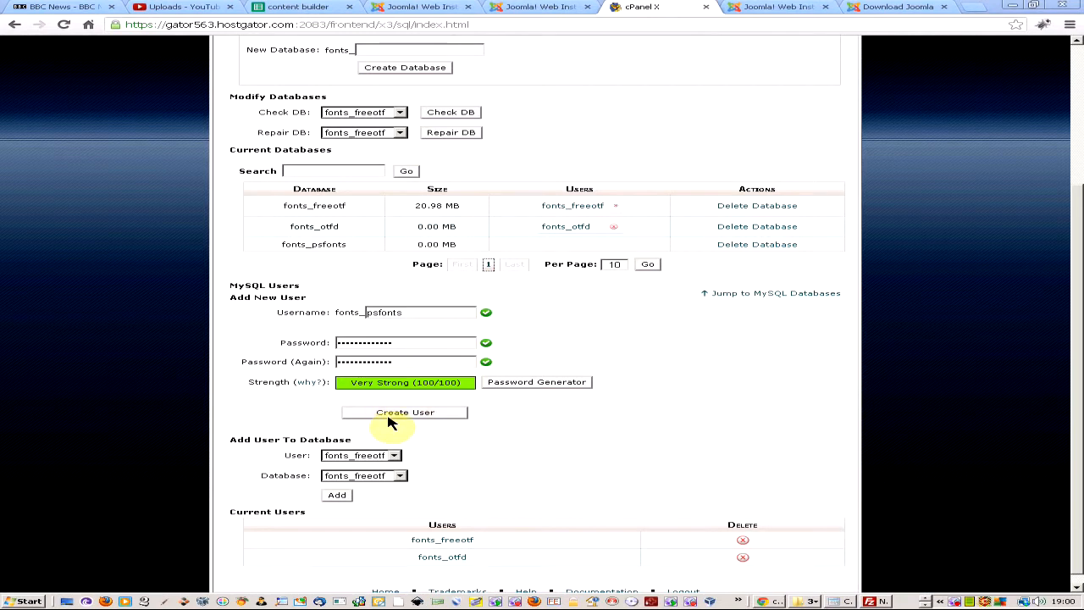
pyautogui.rightClick(957, 601)
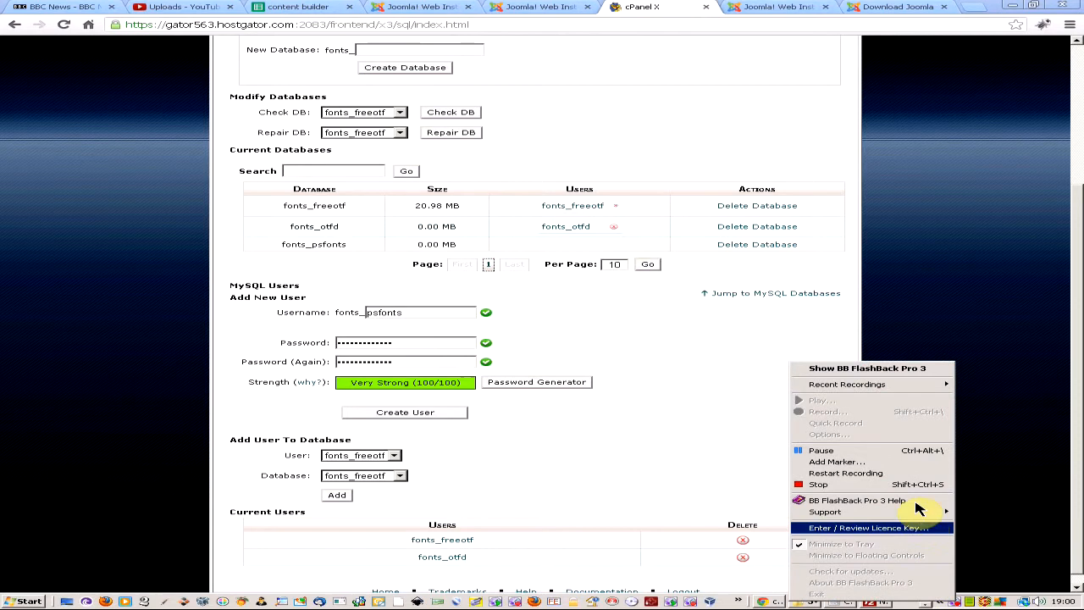
pyautogui.click(887, 453)
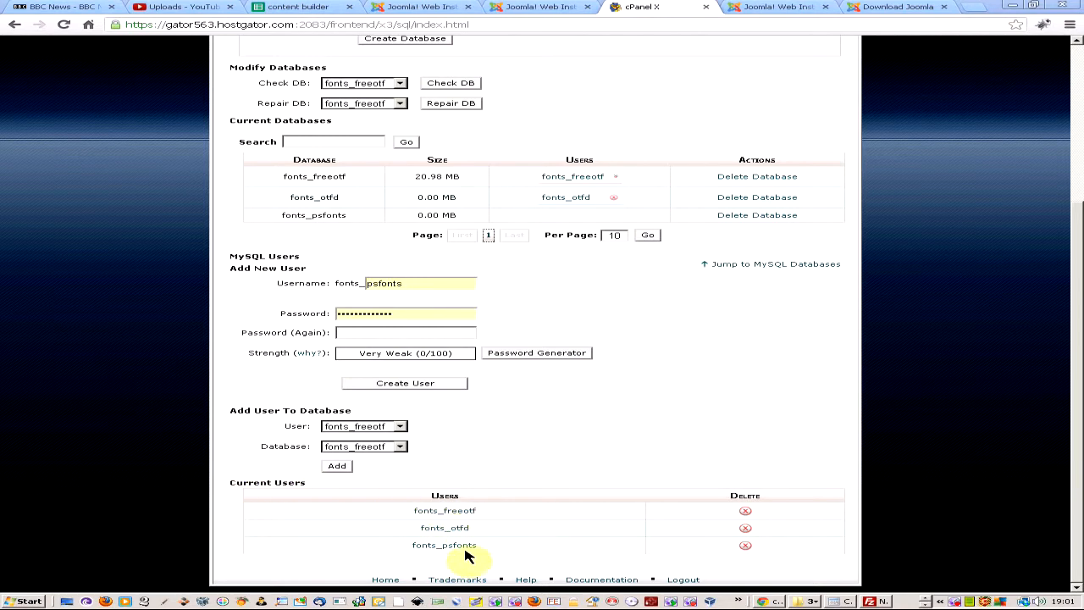
# Copy the fonts_psfonts user name from cPanel's Current Users and switch to the Joomla installer.
pyautogui.moveTo(482, 546); pyautogui.dragTo(412, 545)
pyautogui.hotkey('ctrl', 'c')
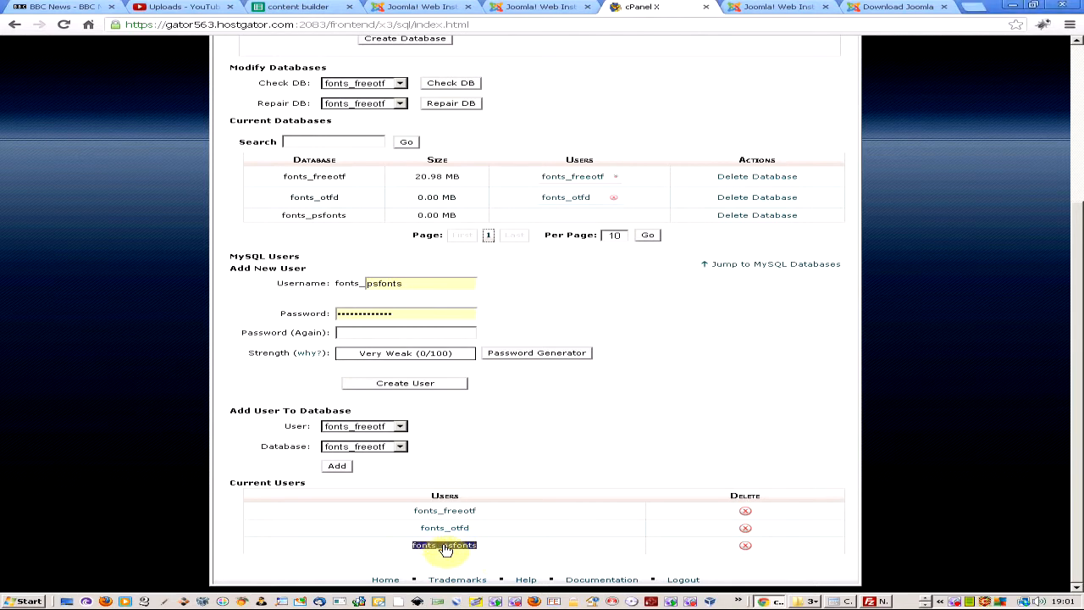
pyautogui.click(775, 7)
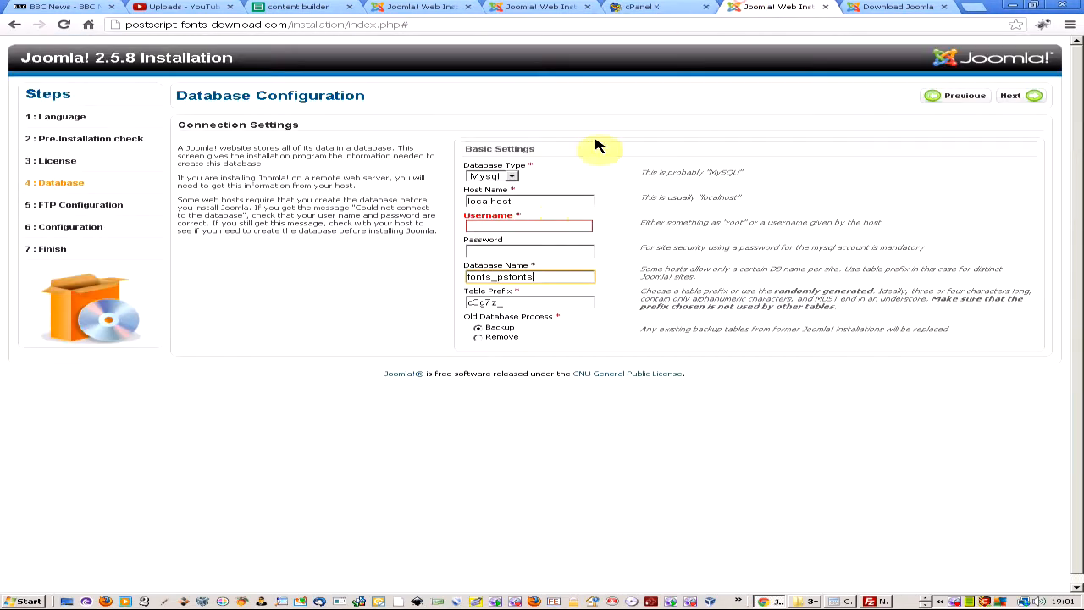
# Paste fonts_psfonts as the database username, enter the user's password, then go back to cPanel.
pyautogui.click(507, 225)
pyautogui.hotkey('ctrl', 'v')
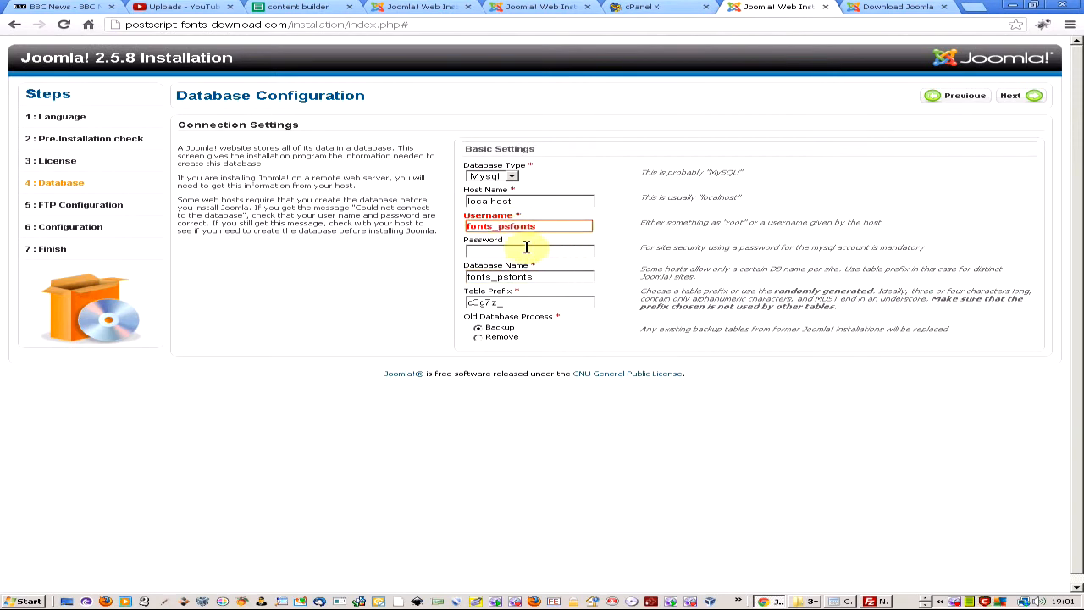
pyautogui.click(498, 253)
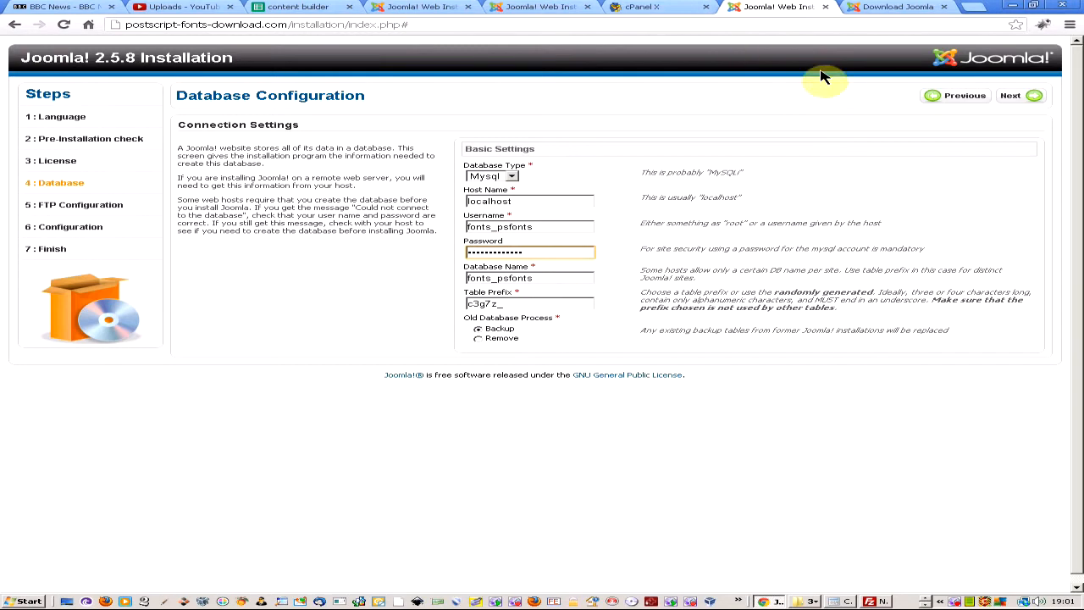
pyautogui.click(669, 9)
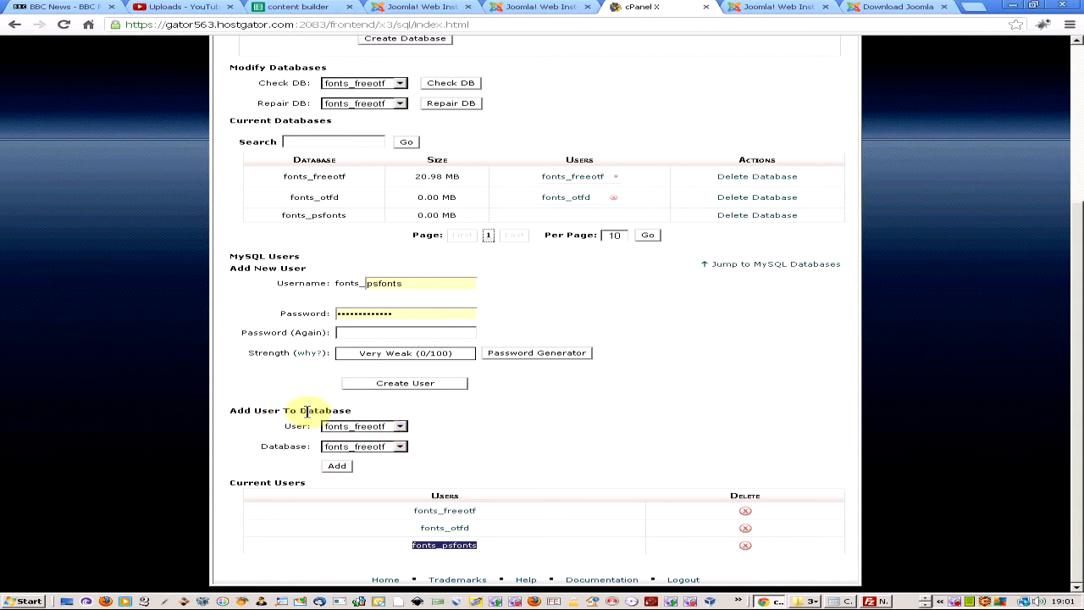
# Add user fonts_psfonts to the fonts_psfonts database under Add User To Database.
pyautogui.click(358, 426)
pyautogui.click(365, 457)
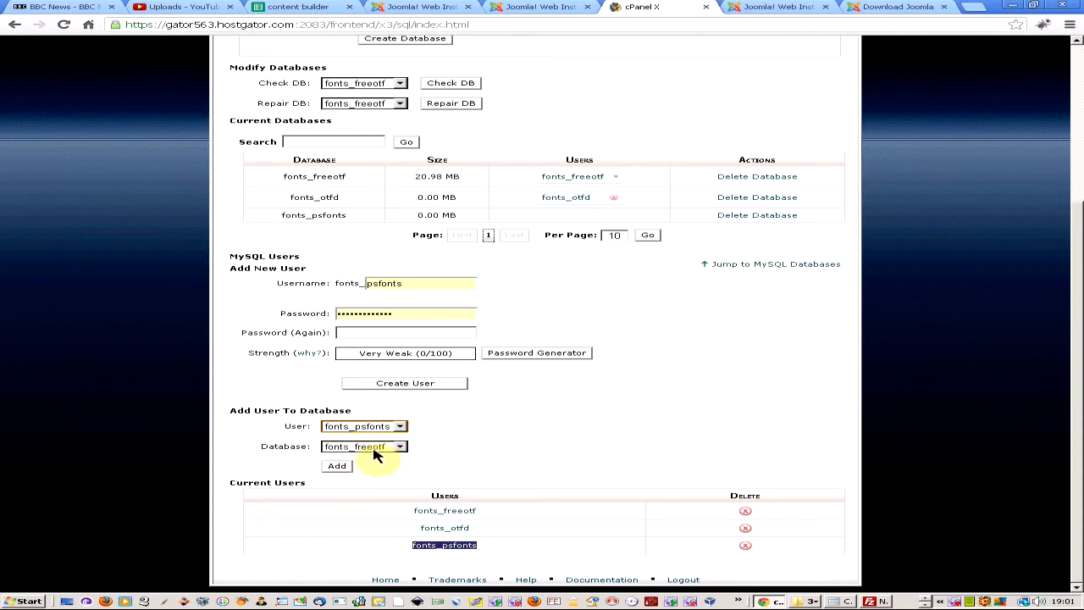
pyautogui.click(373, 454)
pyautogui.click(373, 478)
pyautogui.click(338, 467)
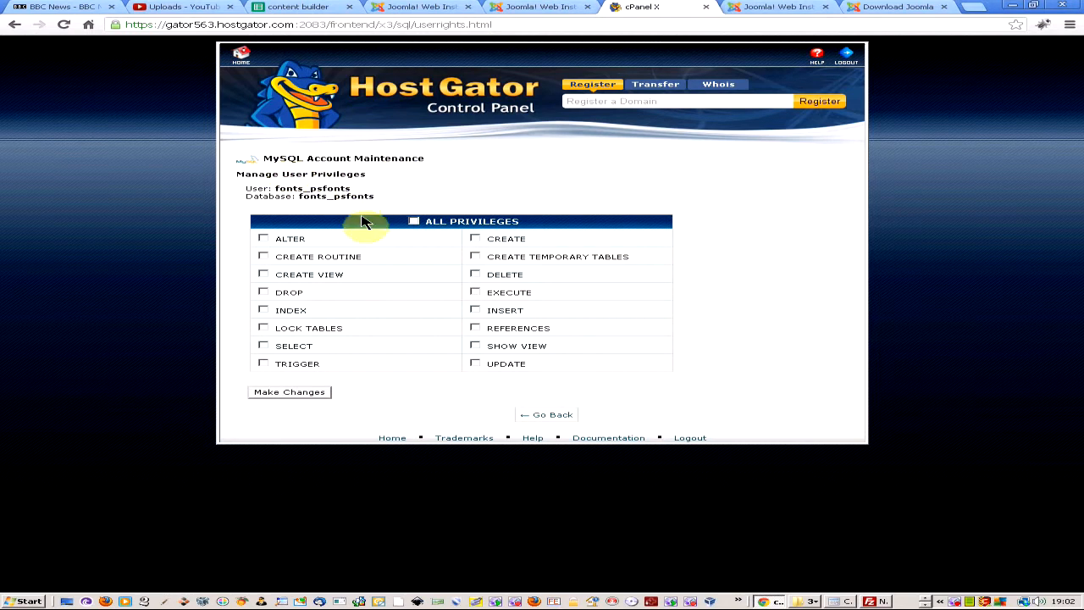
# Grant the user ALL PRIVILEGES, apply the changes, and return to MySQL Databases.
pyautogui.click(413, 221)
pyautogui.click(288, 392)
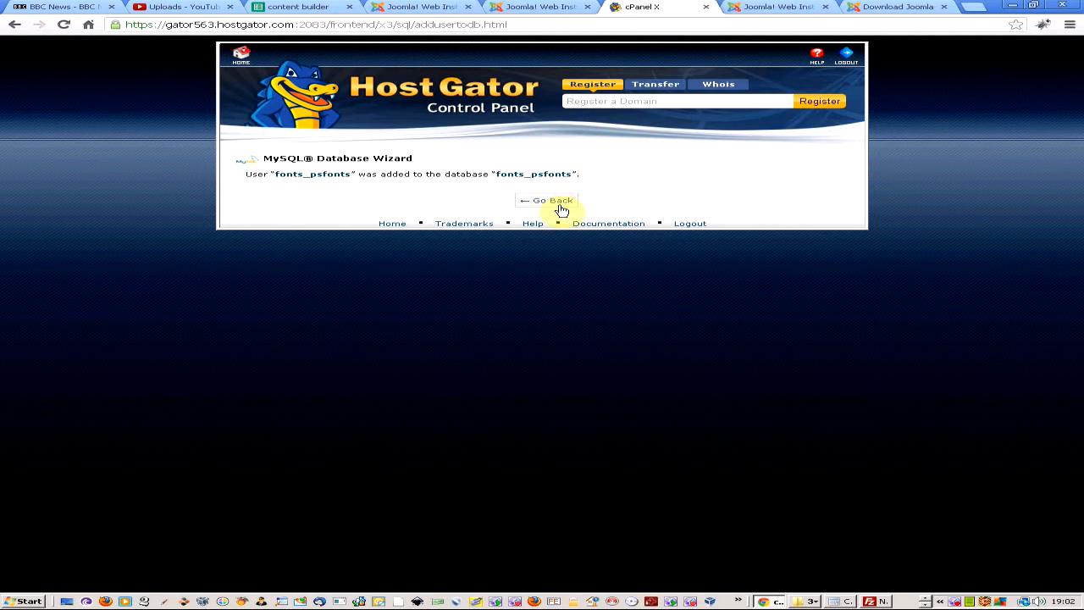
pyautogui.click(549, 203)
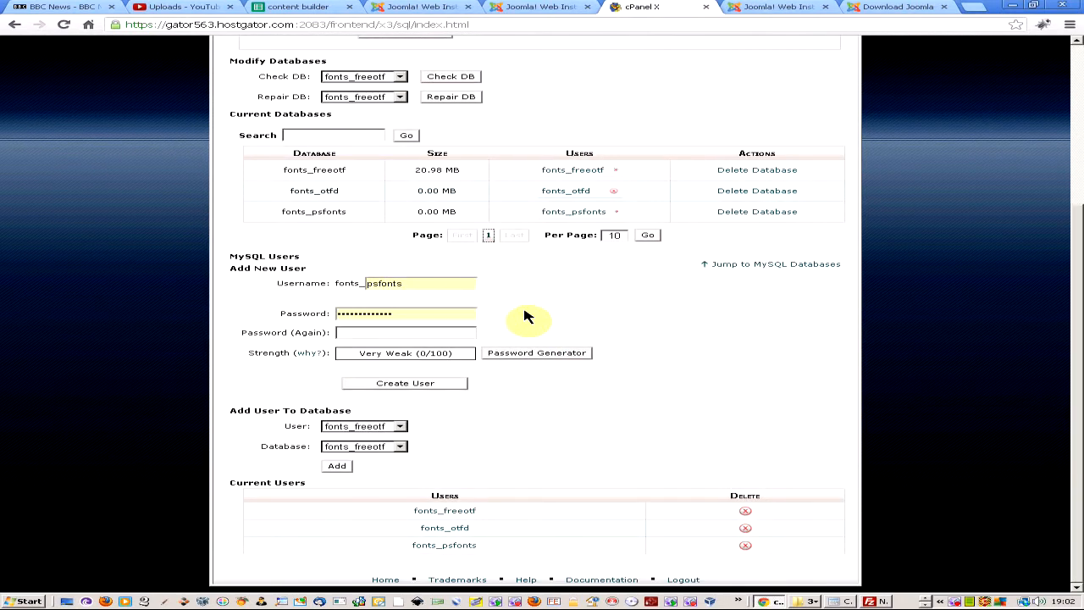
pyautogui.scroll(3, 447, 213)
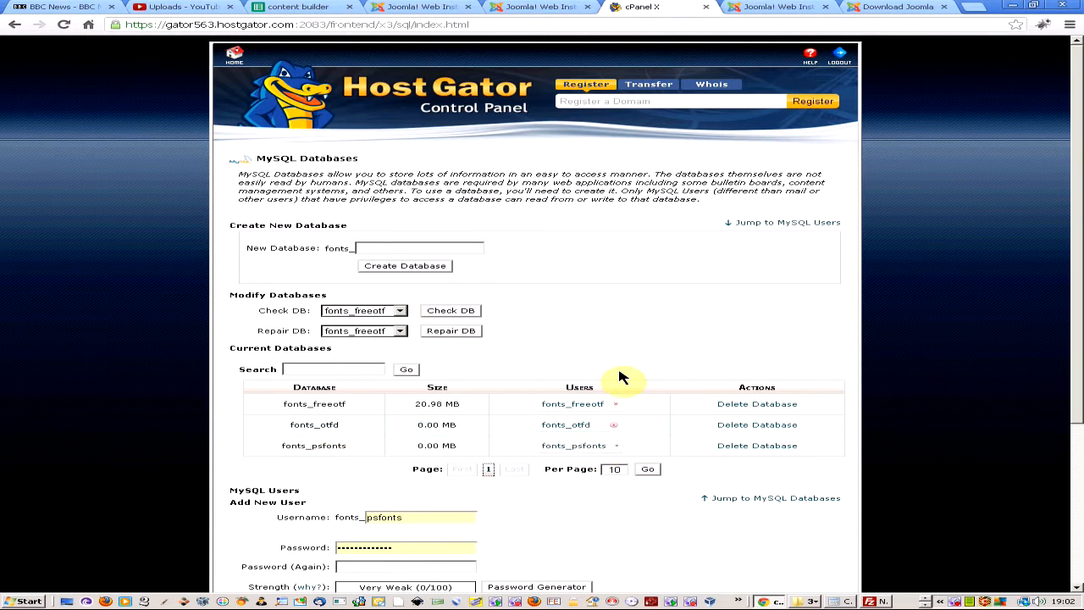
# Return to the Joomla Web Installer and submit the database settings to reach FTP Configuration.
pyautogui.click(759, 7)
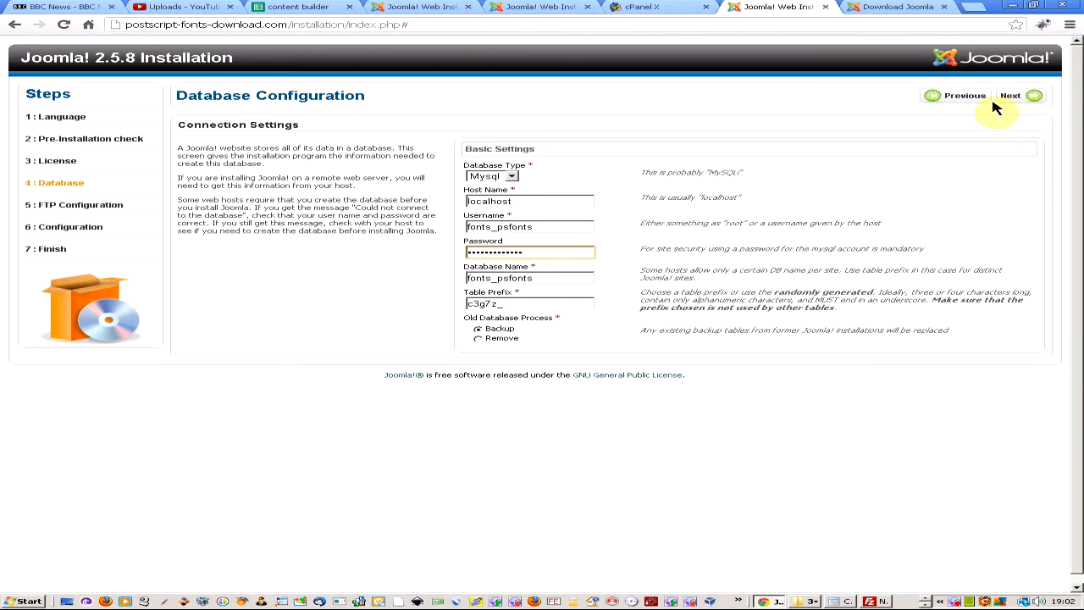
pyautogui.click(1021, 98)
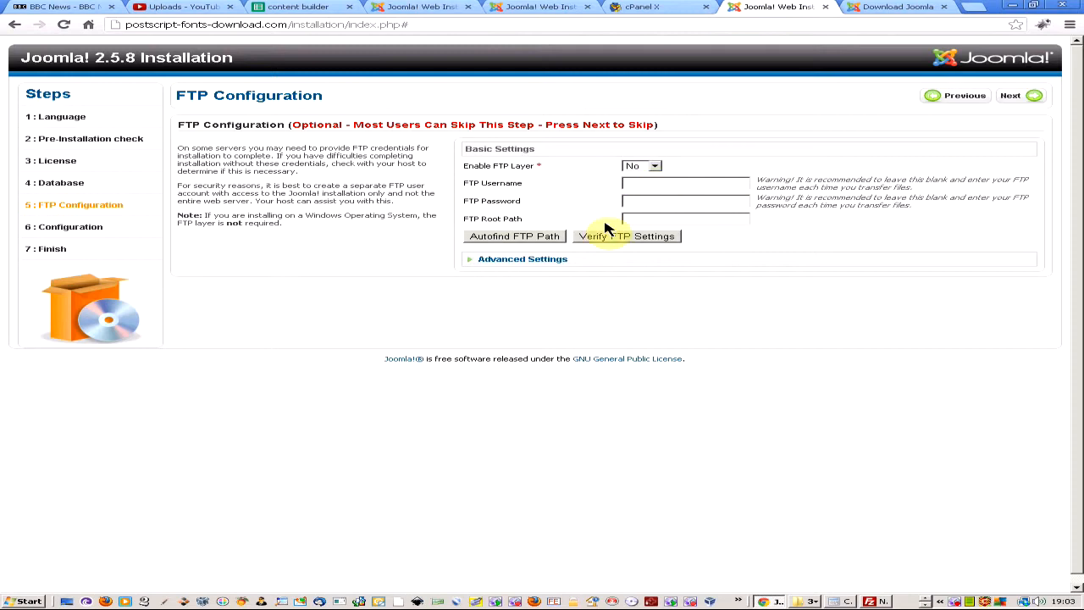
# Look at the Advanced FTP settings, then skip FTP setup with the FTP layer left disabled.
pyautogui.click(478, 261)
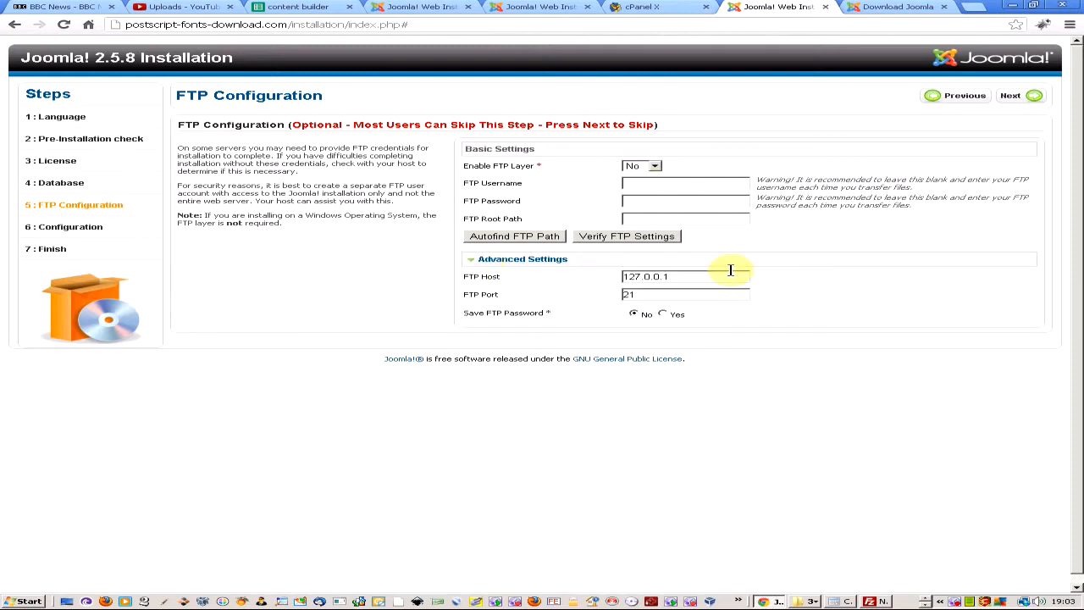
pyautogui.click(494, 263)
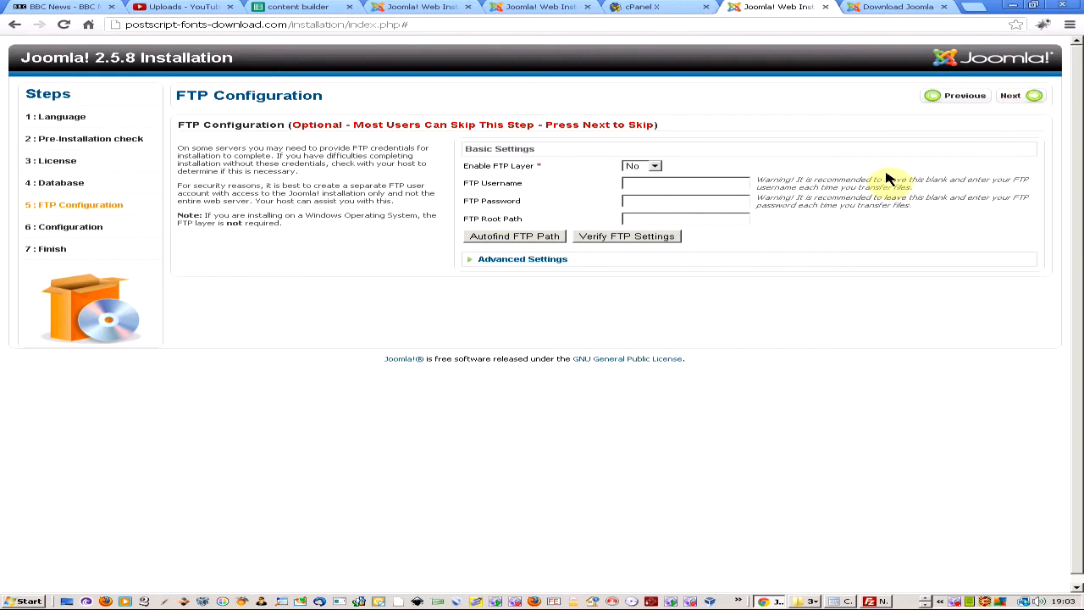
pyautogui.click(1017, 96)
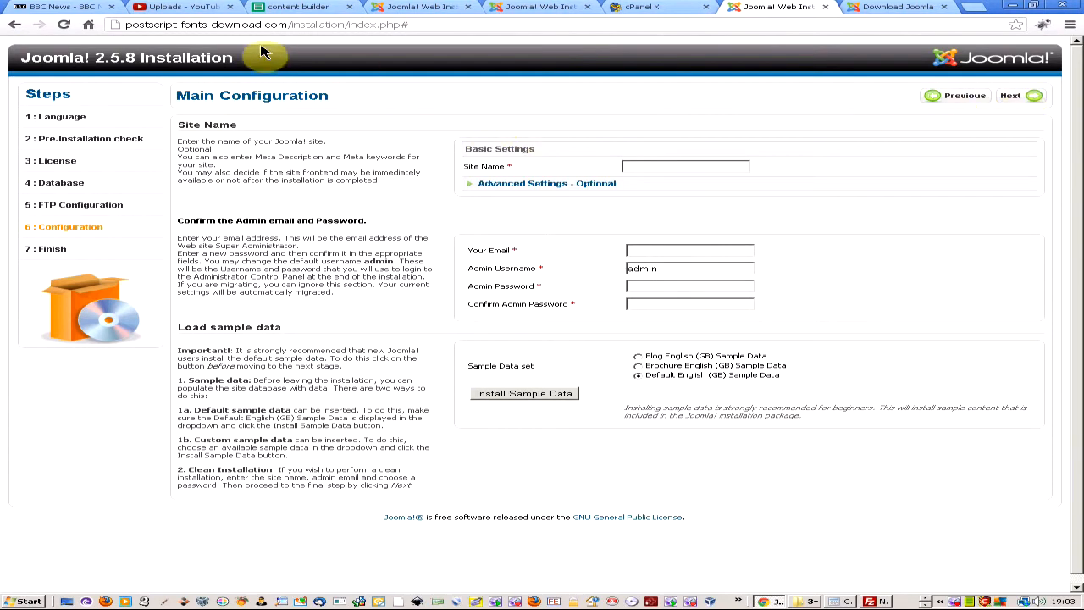
# Set the Site Name to 'postscript fonts download' from the domain, replacing hyphens with spaces.
pyautogui.moveTo(263, 23); pyautogui.dragTo(119, 26)
pyautogui.hotkey('ctrl', 'c')
pyautogui.click(665, 165)
pyautogui.hotkey('ctrl', 'v')
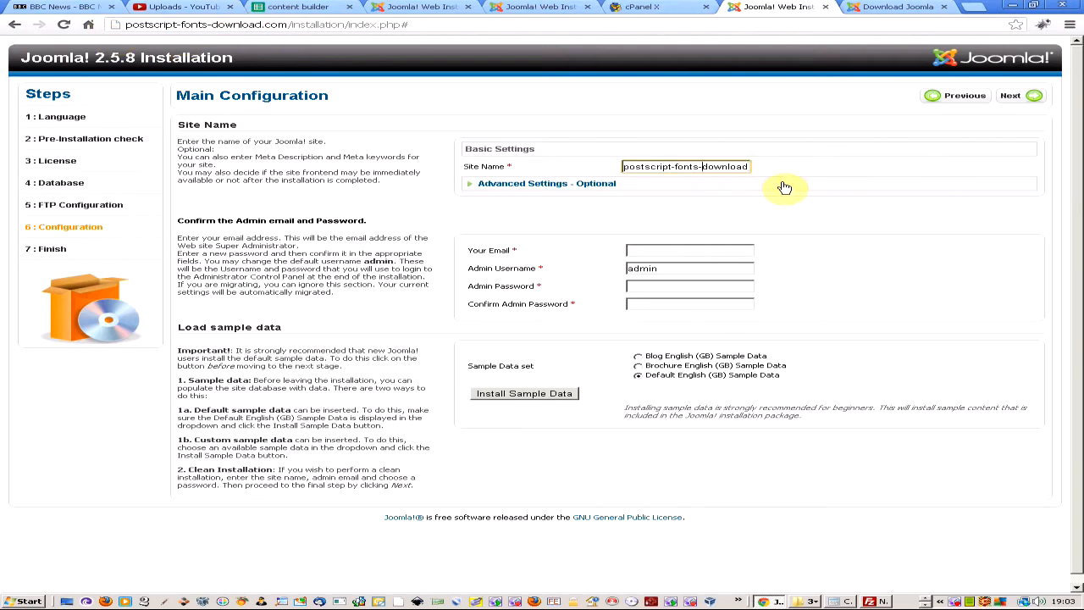
pyautogui.hotkey('ctrl', 'Left')
pyautogui.press('BackSpace')
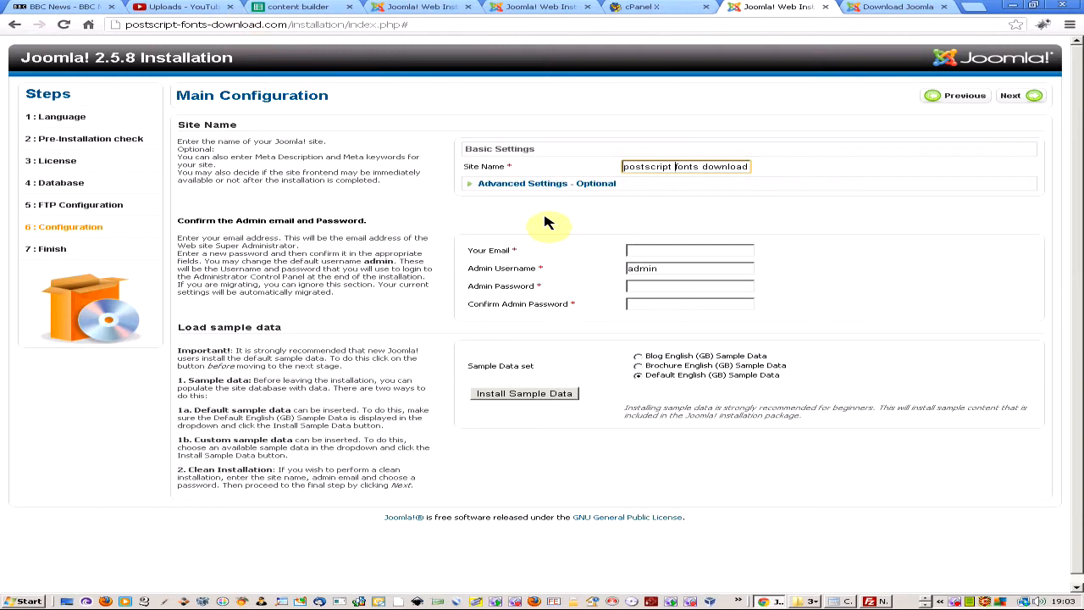
# Fill the admin e-mail field with the site's address copied from the address bar.
pyautogui.click(671, 249)
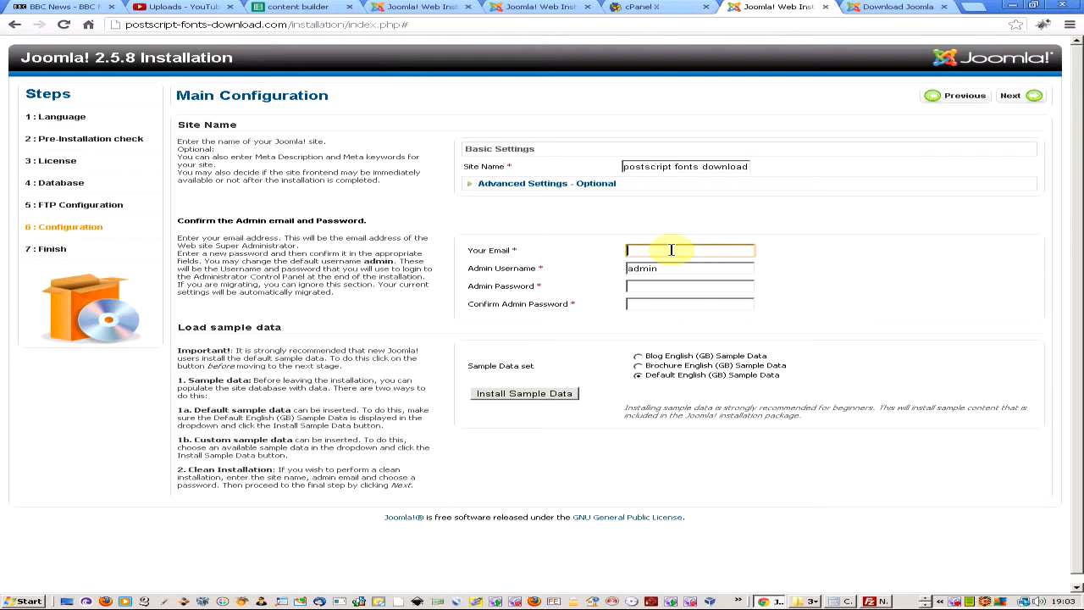
pyautogui.moveTo(288, 25); pyautogui.dragTo(1, 25)
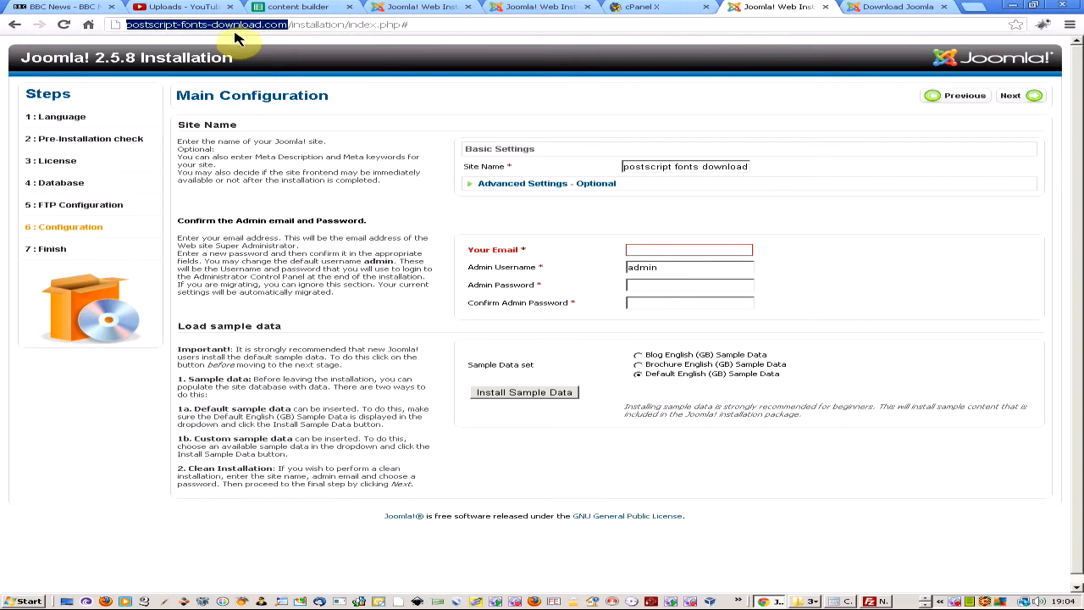
pyautogui.click(655, 254)
pyautogui.hotkey('ctrl', 'v')
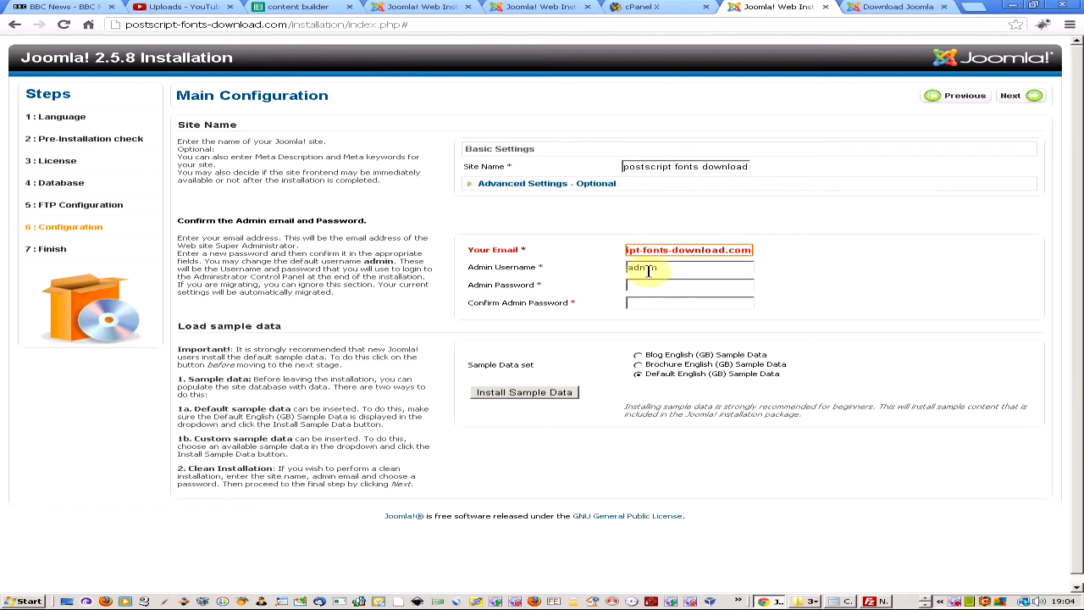
pyautogui.click(752, 267)
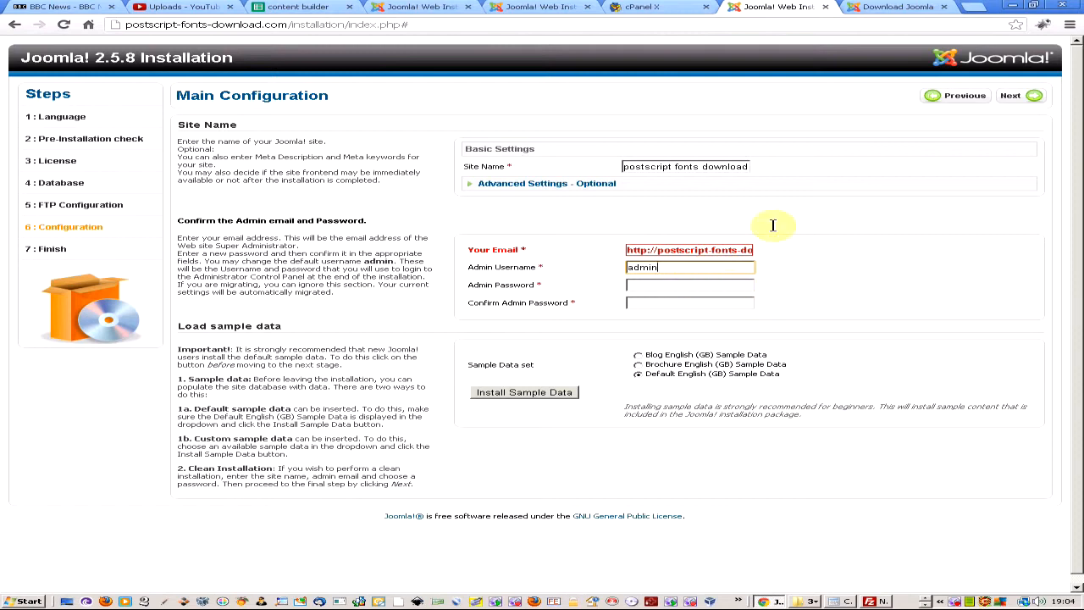
# Pause the BB FlashBack recording while Joomla 2.5.8 finishes installing.
pyautogui.rightClick(955, 602)
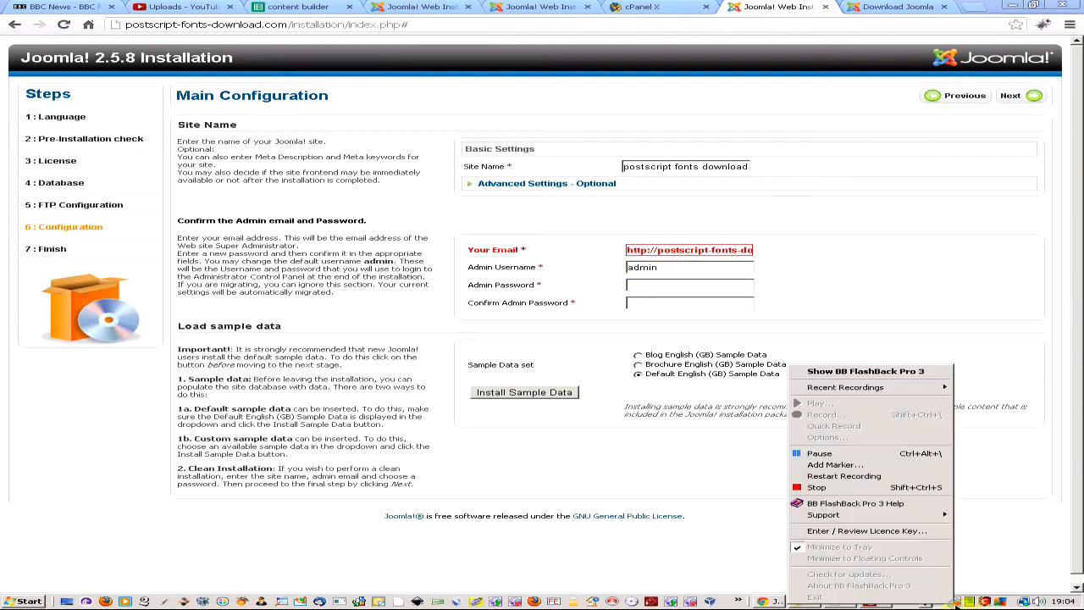
pyautogui.click(908, 454)
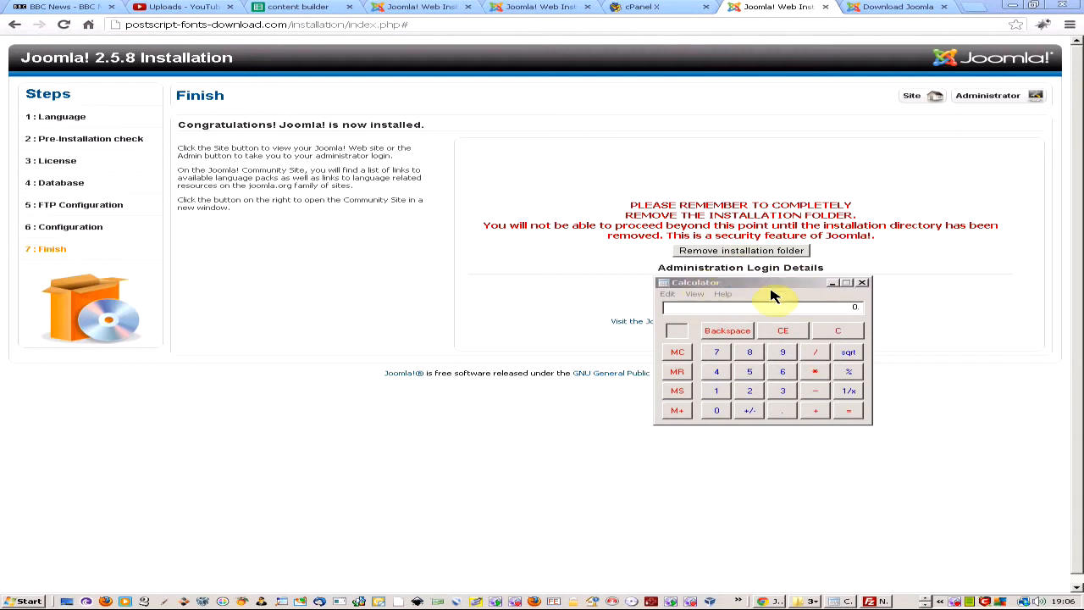
# Remove the Joomla installation folder from the server.
pyautogui.click(730, 252)
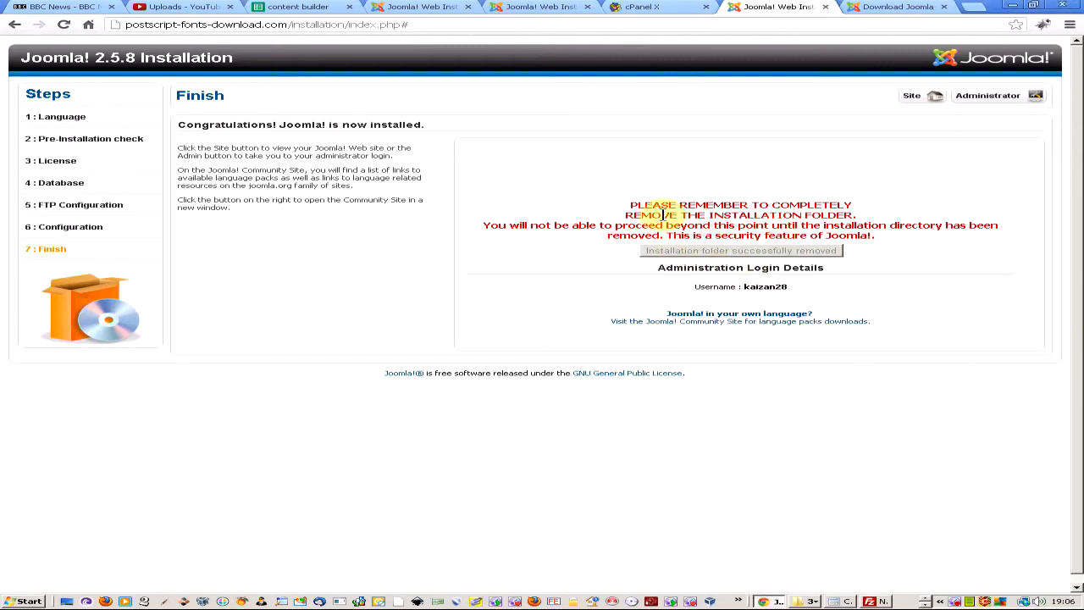
pyautogui.click(888, 7)
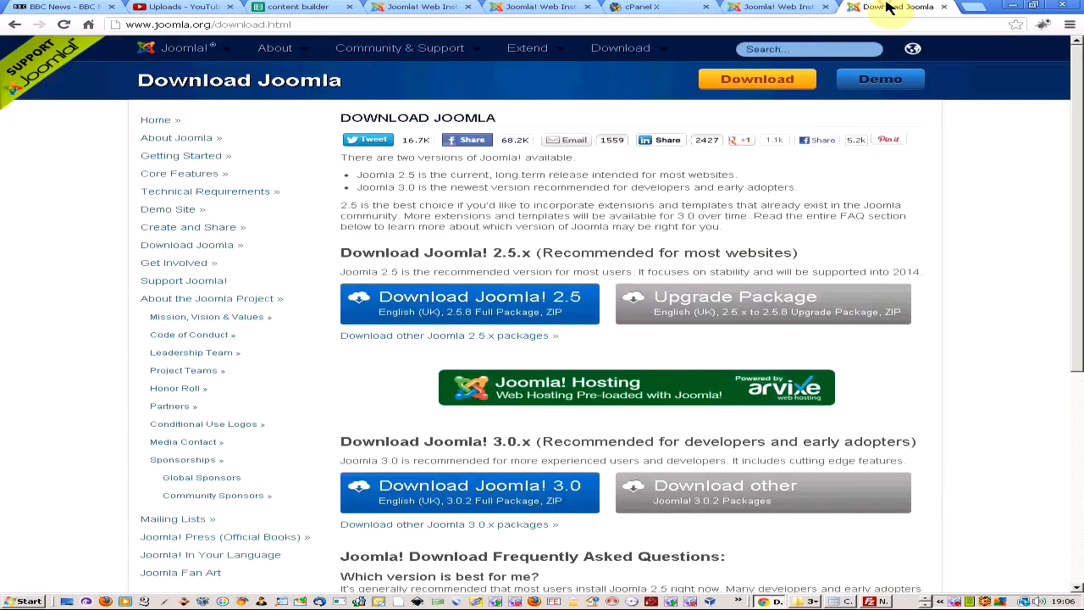
pyautogui.click(767, 8)
# Strip installation/index.php# from the address to load the new site's home page.
pyautogui.click(497, 24)
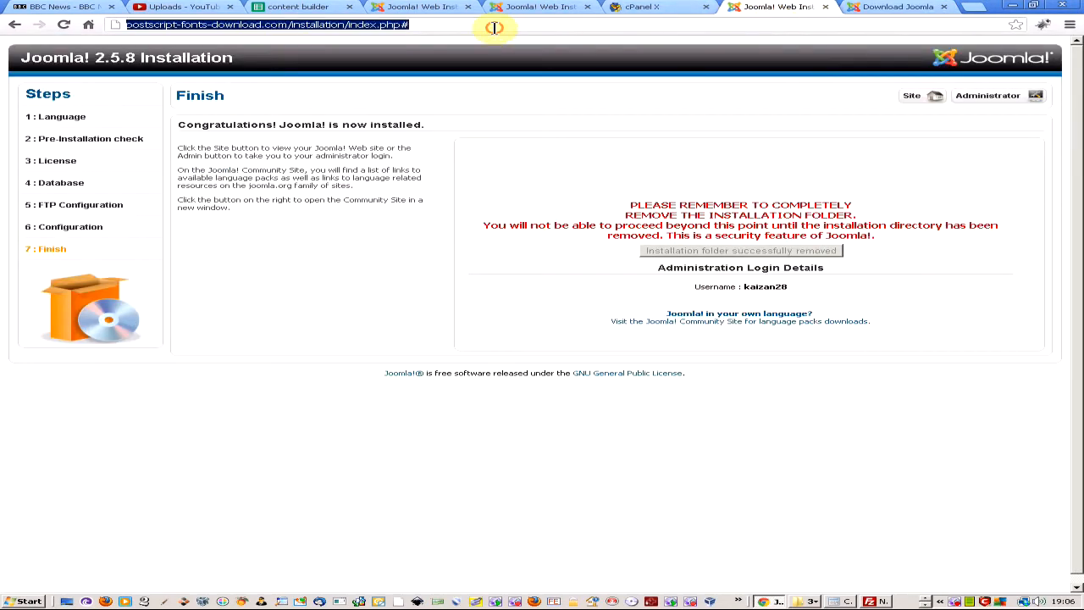
pyautogui.moveTo(293, 25); pyautogui.dragTo(509, 26)
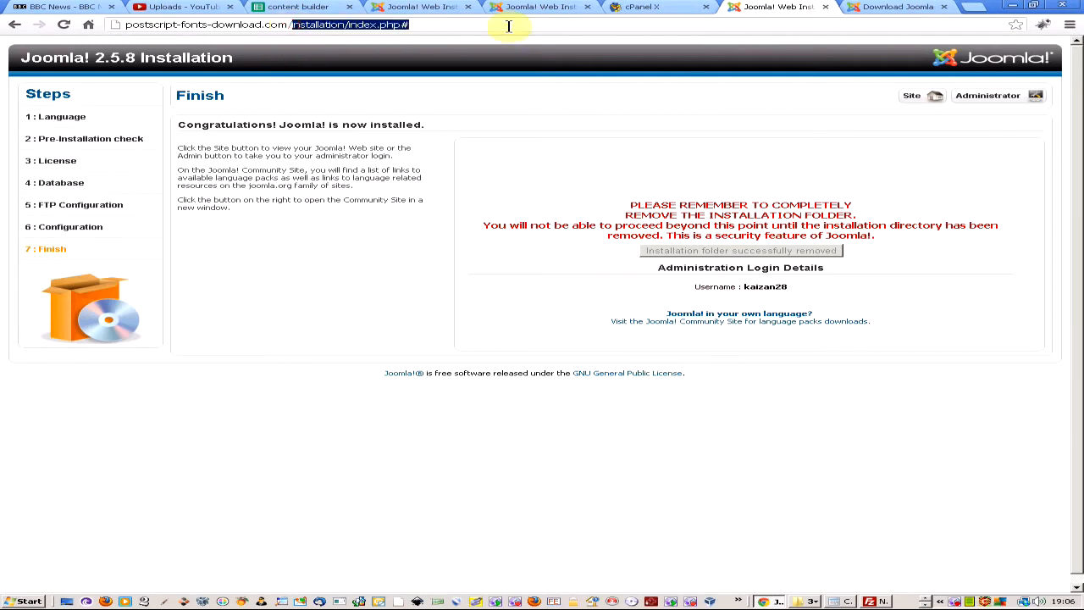
pyautogui.press('BackSpace')
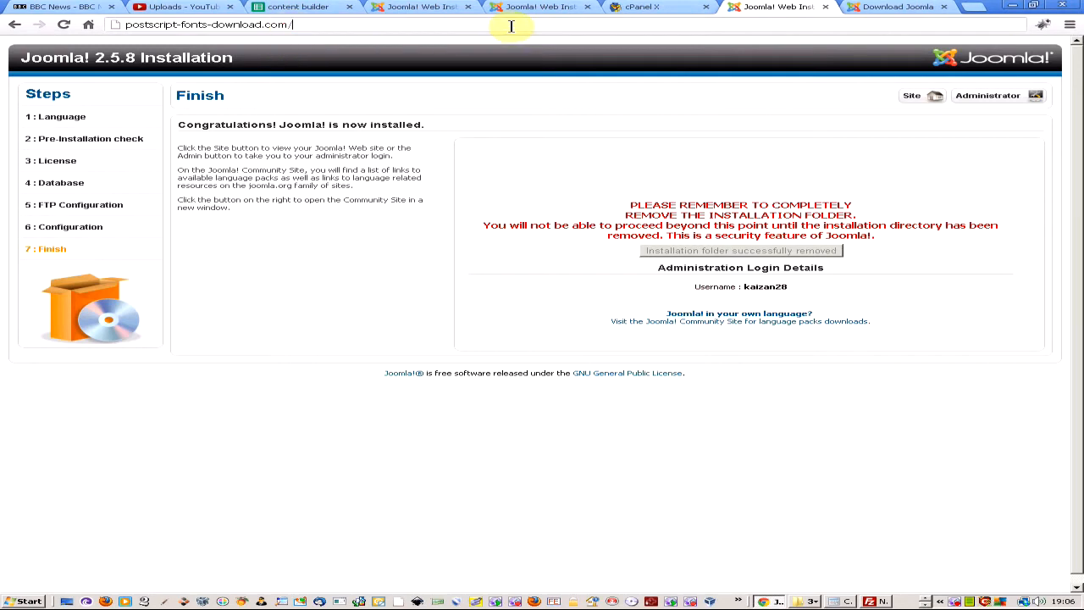
pyautogui.press('Return')
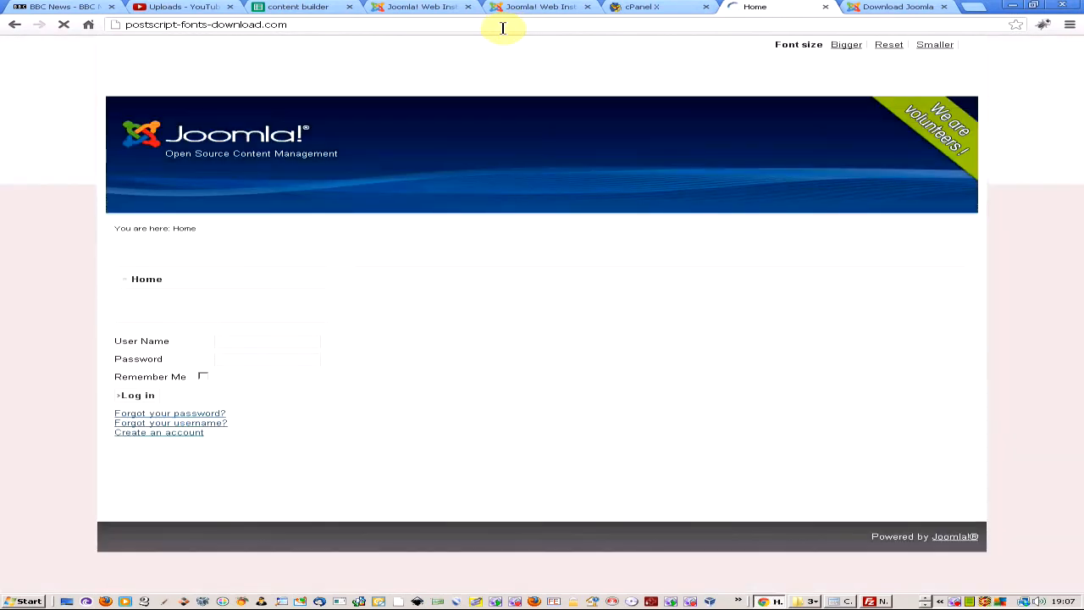
# Request the site's /addministration/ address, then drop the trailing slash, getting a 404 Article not found page.
pyautogui.click(381, 28)
pyautogui.click(415, 28)
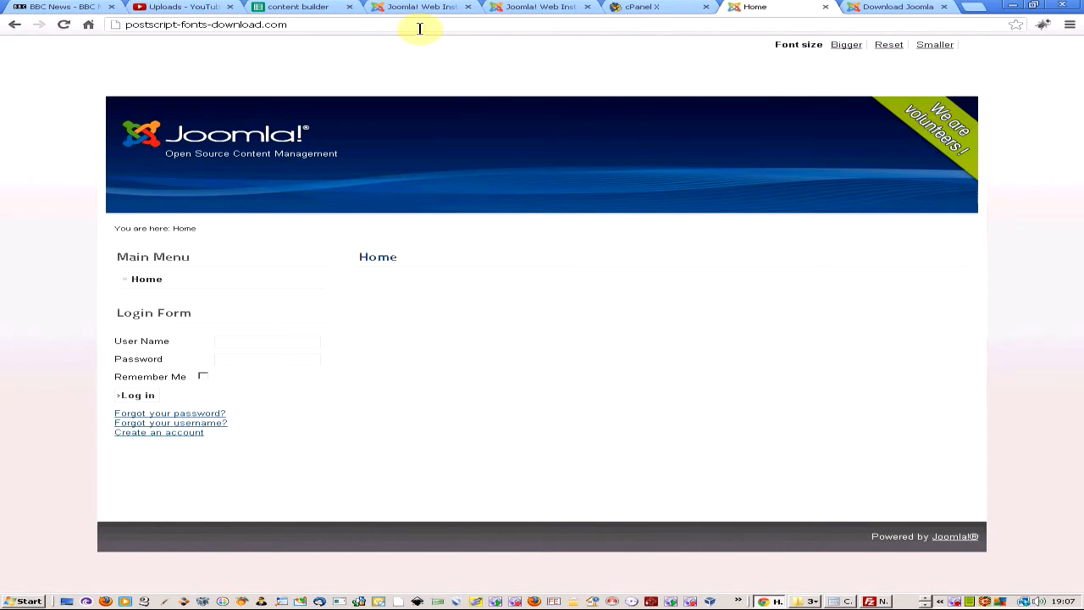
pyautogui.write('/')
pyautogui.write('ad')
pyautogui.write('dm')
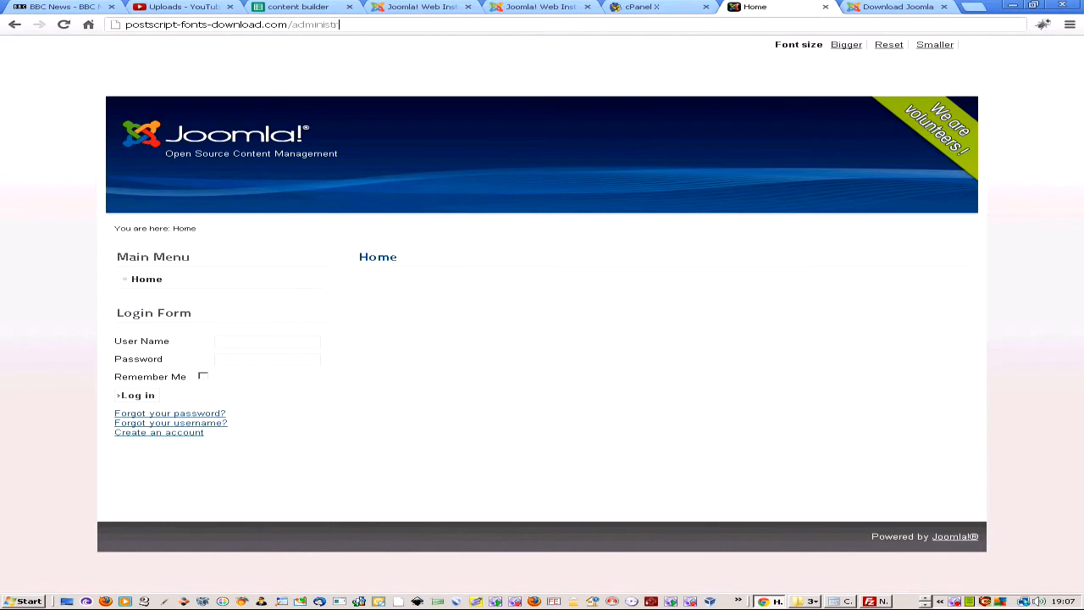
pyautogui.write('inistration/')
pyautogui.press('Return')
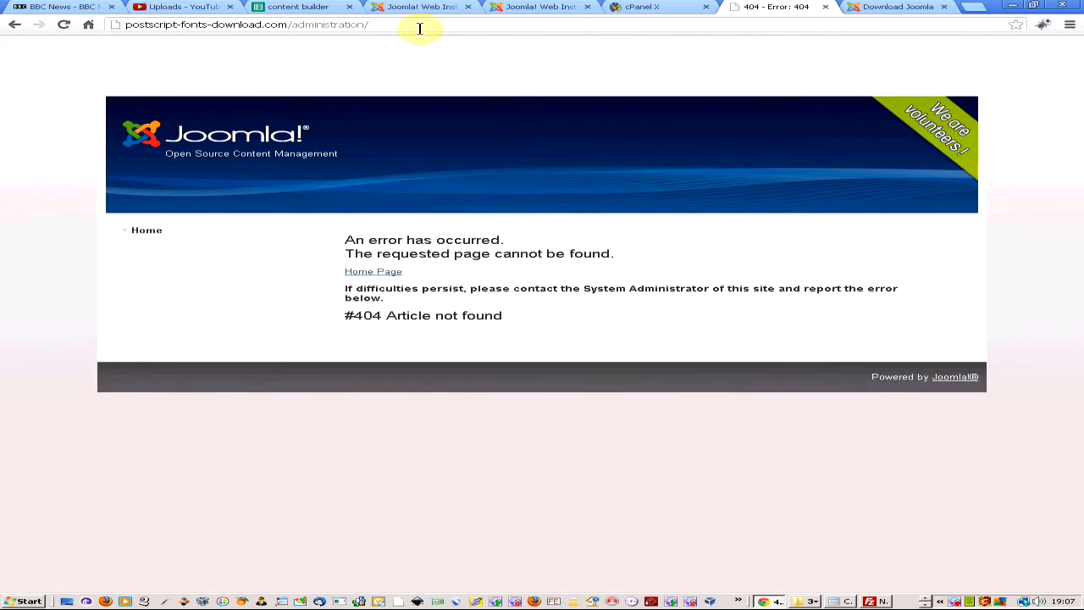
pyautogui.click(399, 24)
pyautogui.click(404, 24)
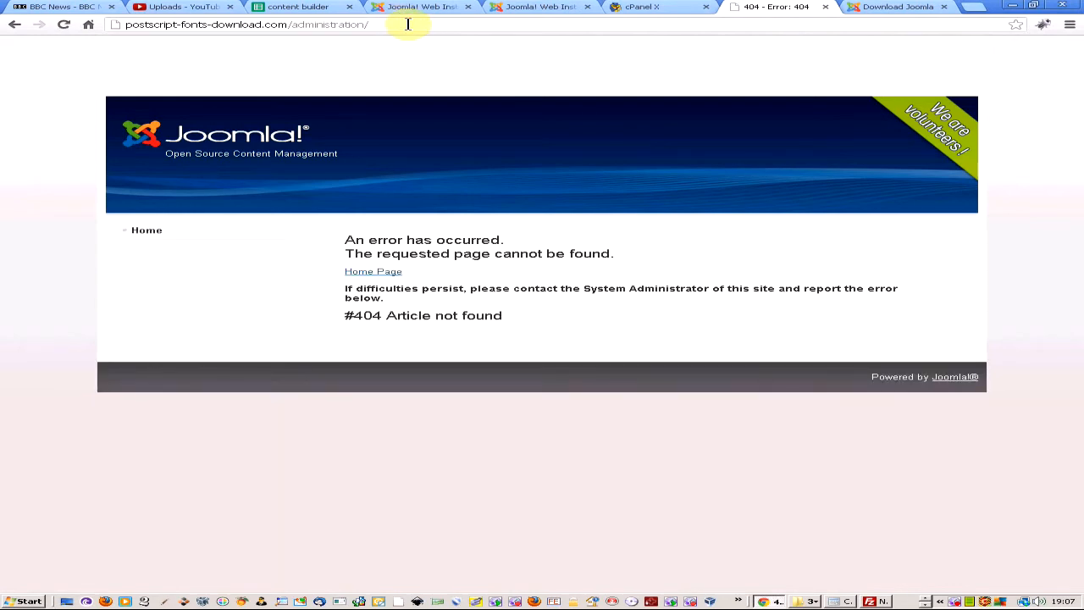
pyautogui.press('BackSpace')
# Pause the recording, then bring back the Joomla Administration Login page for the site.
pyautogui.rightClick(955, 601)
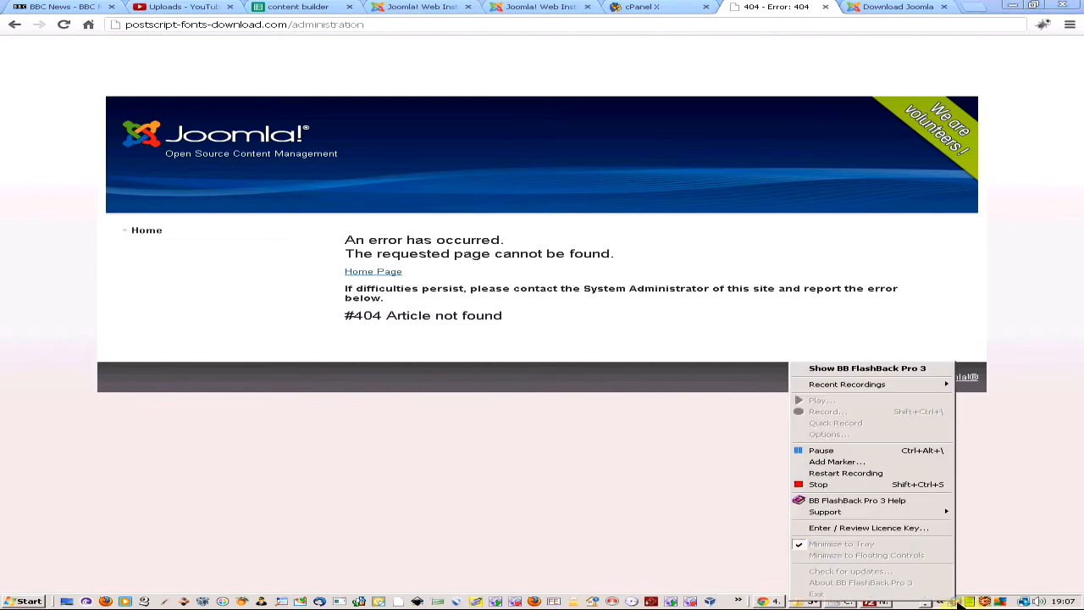
pyautogui.click(902, 455)
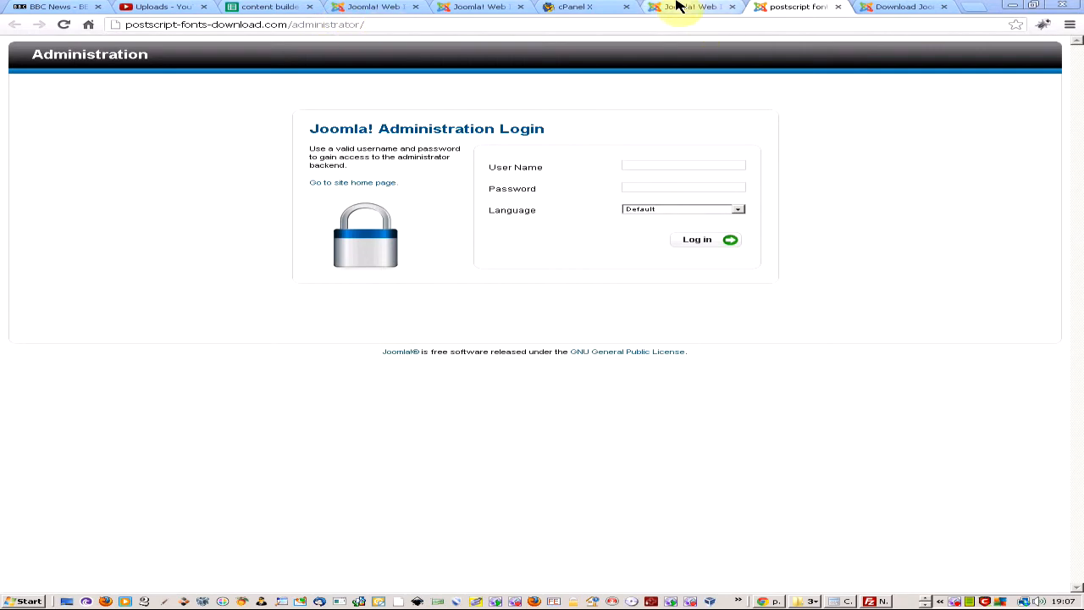
pyautogui.click(714, 7)
pyautogui.click(766, 7)
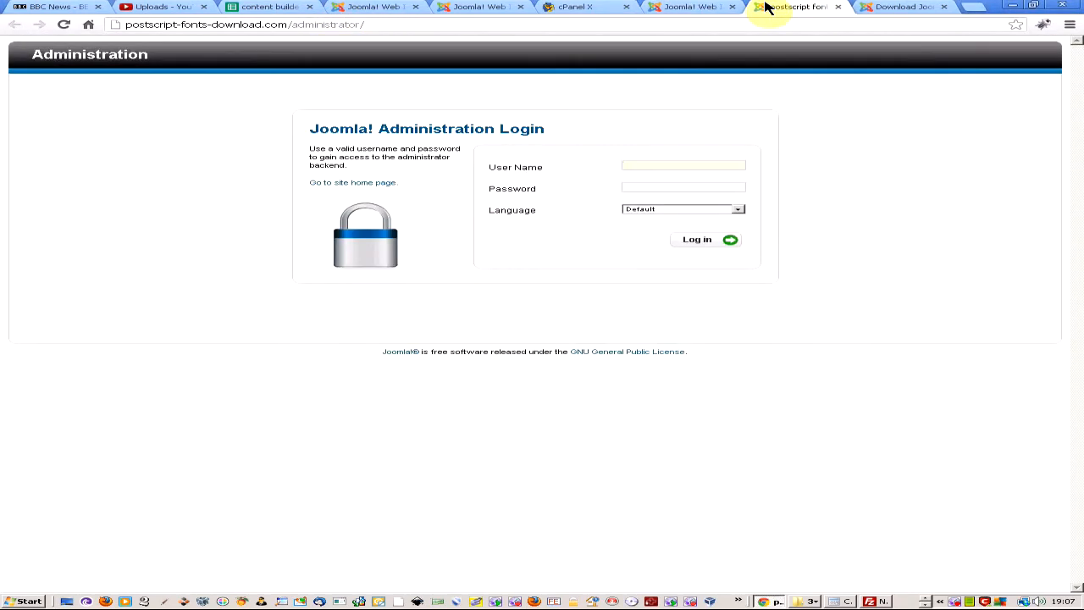
# Focus the empty User Name field, dismiss its suggestions, and open the FlashBack menu to stop recording.
pyautogui.click(710, 165)
pyautogui.click(927, 153)
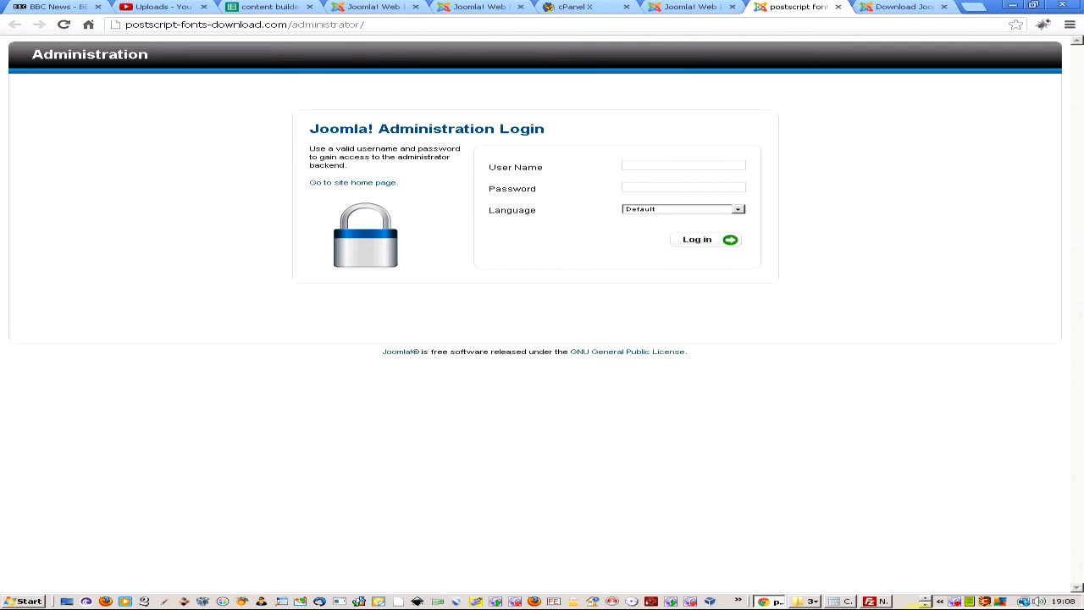
pyautogui.rightClick(955, 601)
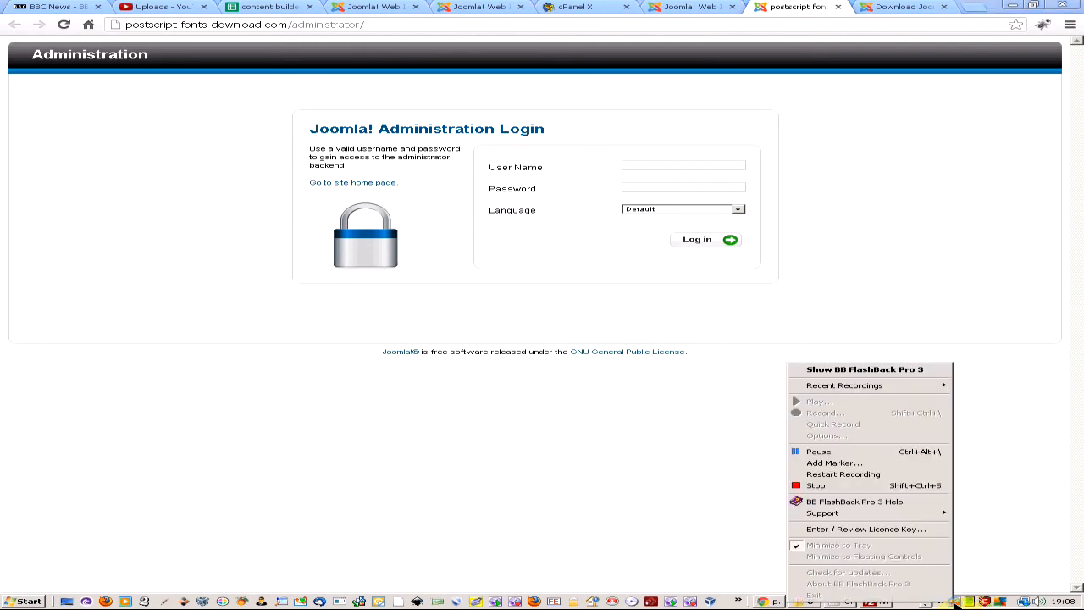